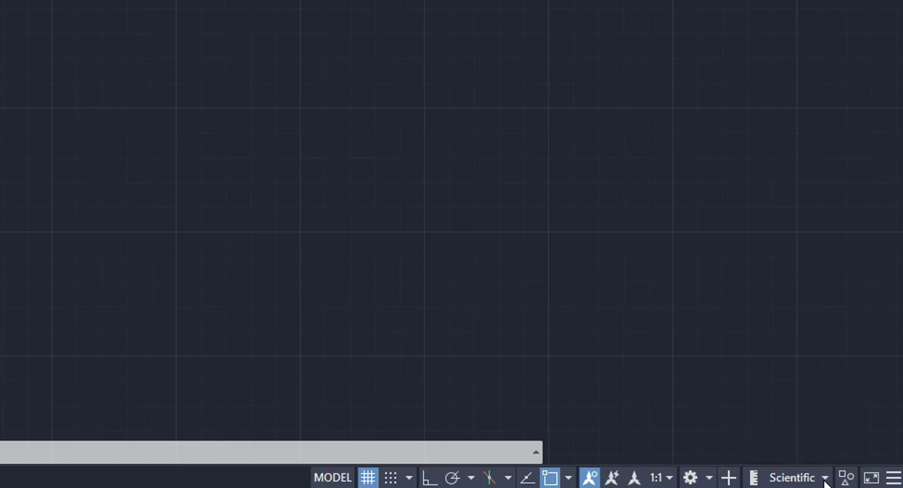
# Look over the available drawing unit formats and preview how a line's length displays in Scientific units, without drawing the line.
pyautogui.click(825, 480)
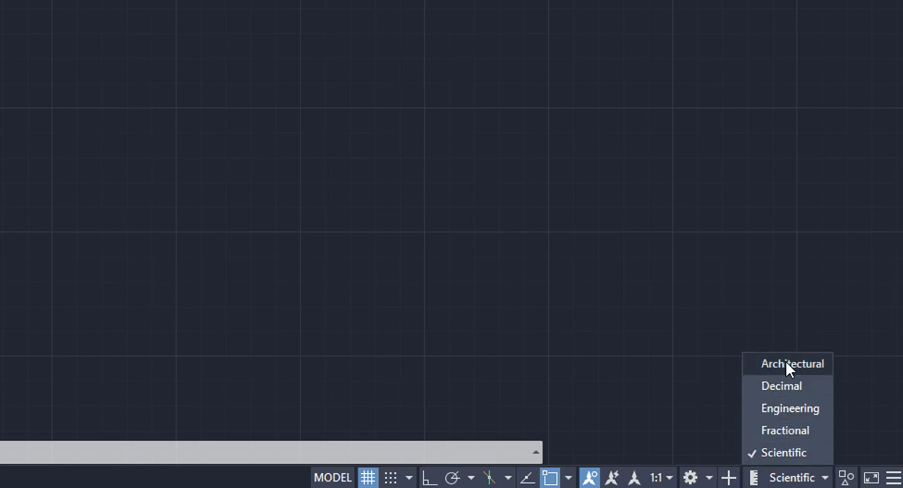
pyautogui.click(291, 149)
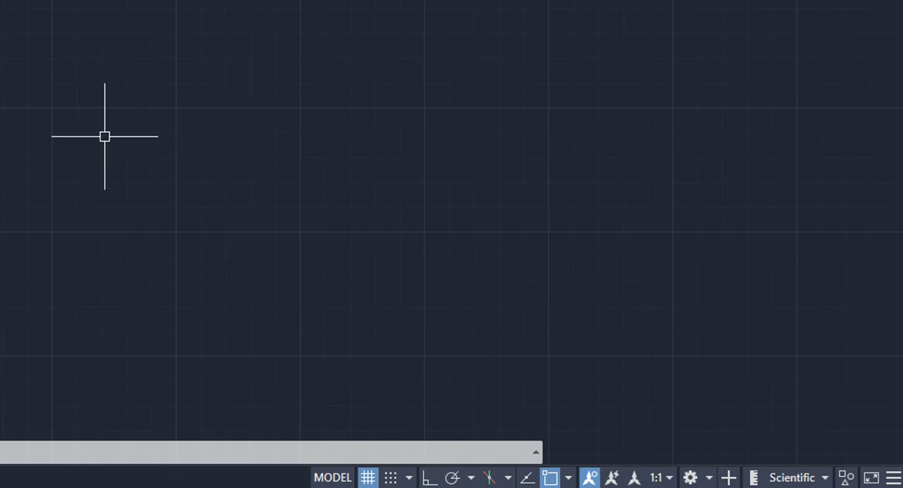
pyautogui.click(1, 18)
pyautogui.click(360, 256)
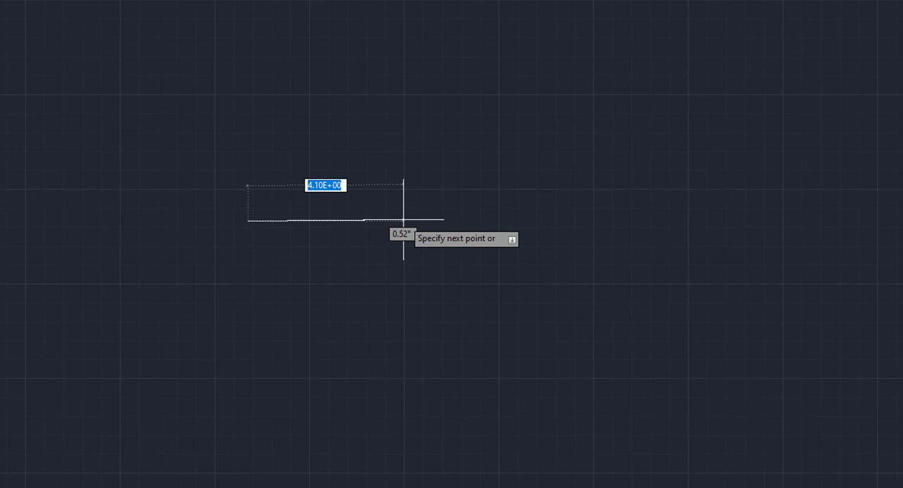
pyautogui.rightClick(404, 220)
pyautogui.click(409, 244)
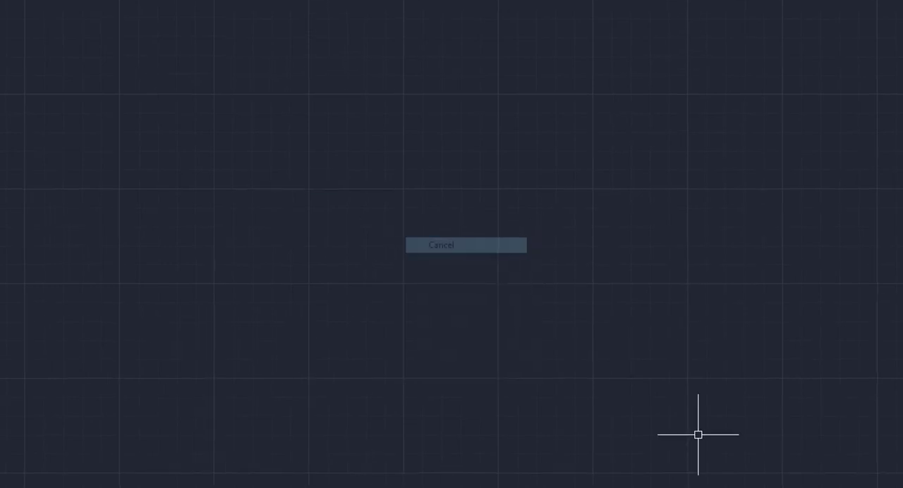
# Set the drawing units to Fractional and preview a line's length format, cancelling the line before placing its second point.
pyautogui.click(791, 479)
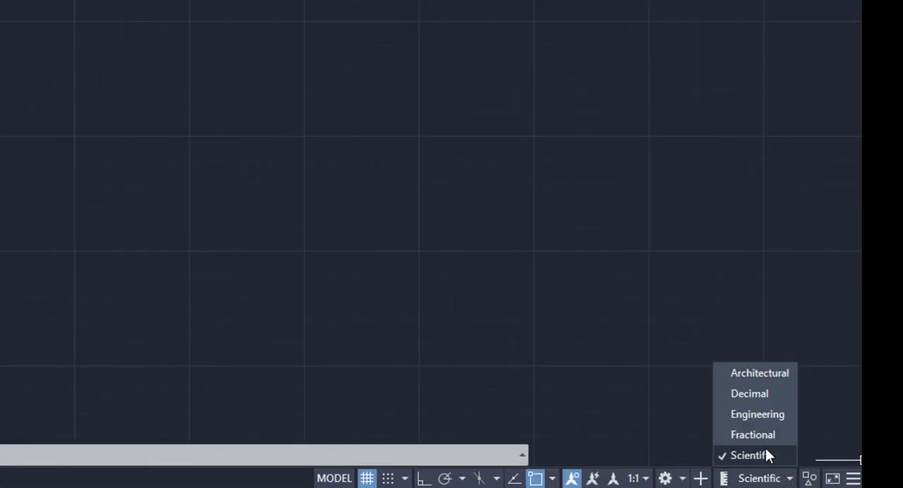
pyautogui.click(765, 435)
pyautogui.click(0, 0)
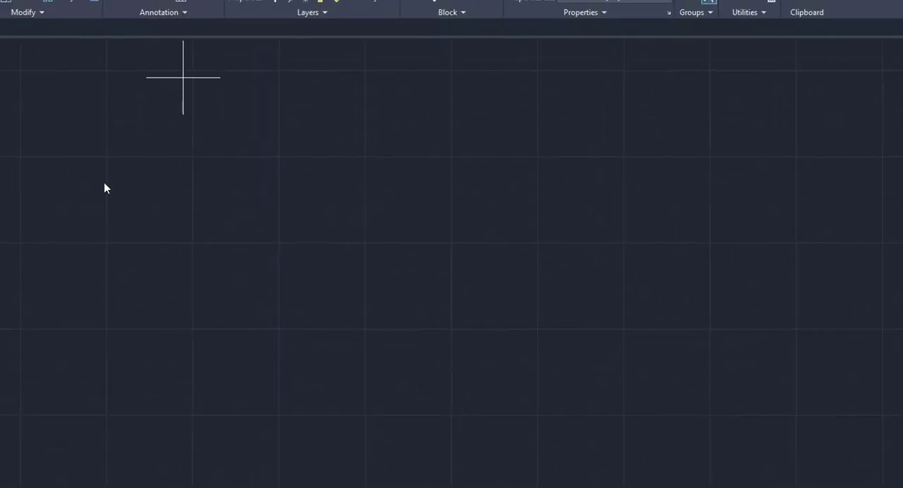
pyautogui.click(260, 226)
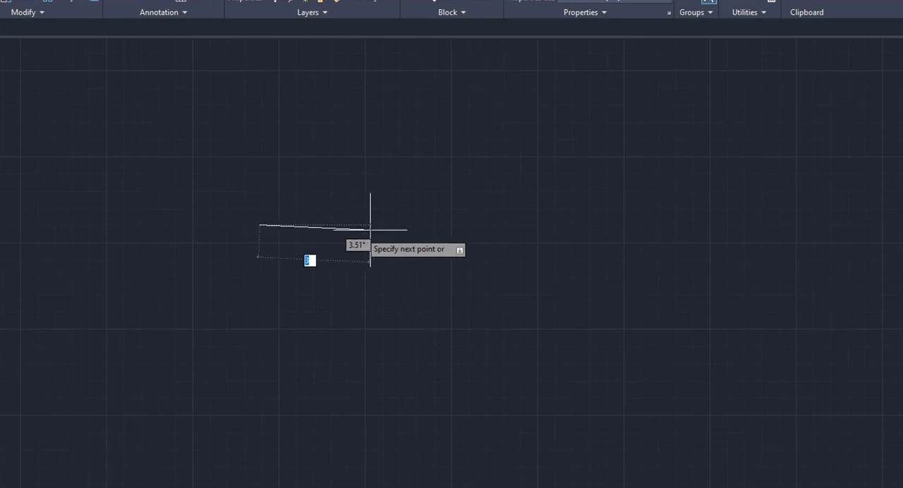
pyautogui.rightClick(411, 226)
pyautogui.click(445, 250)
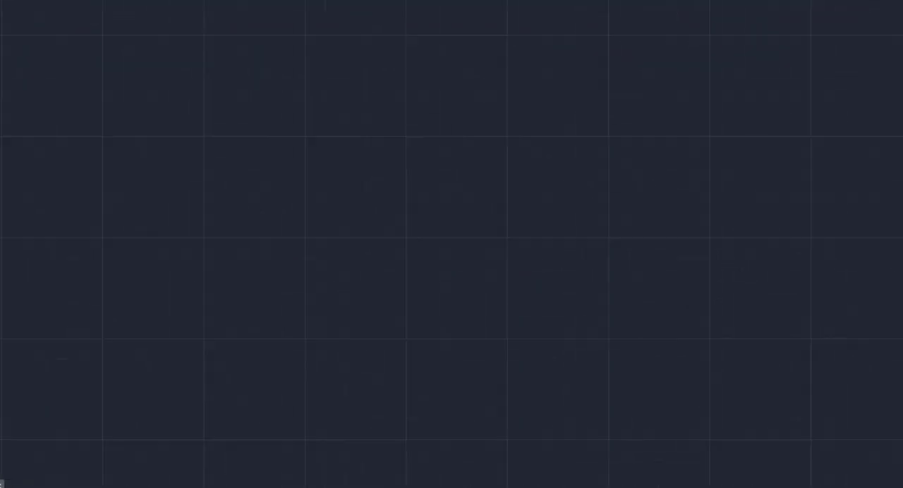
# Set the drawing units to Engineering and preview a line's length format with a trial line, cancelling it before the second point.
pyautogui.click(867, 478)
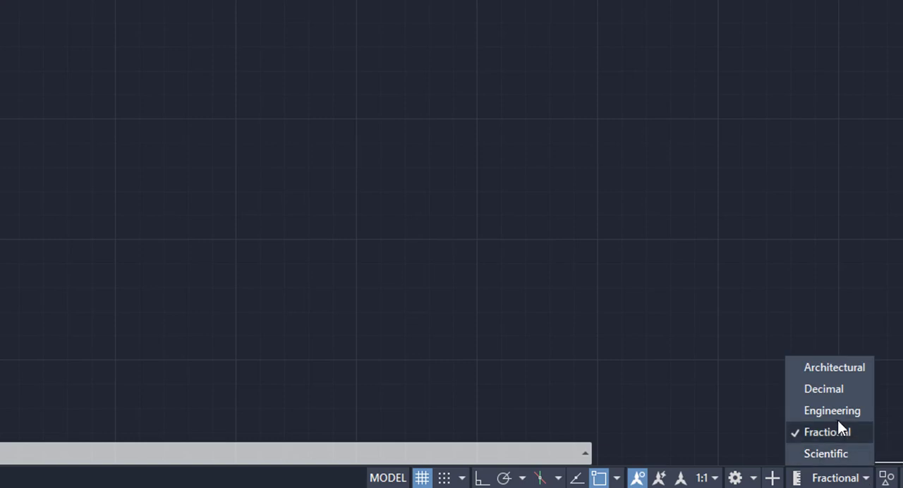
pyautogui.click(838, 411)
pyautogui.click(0, 0)
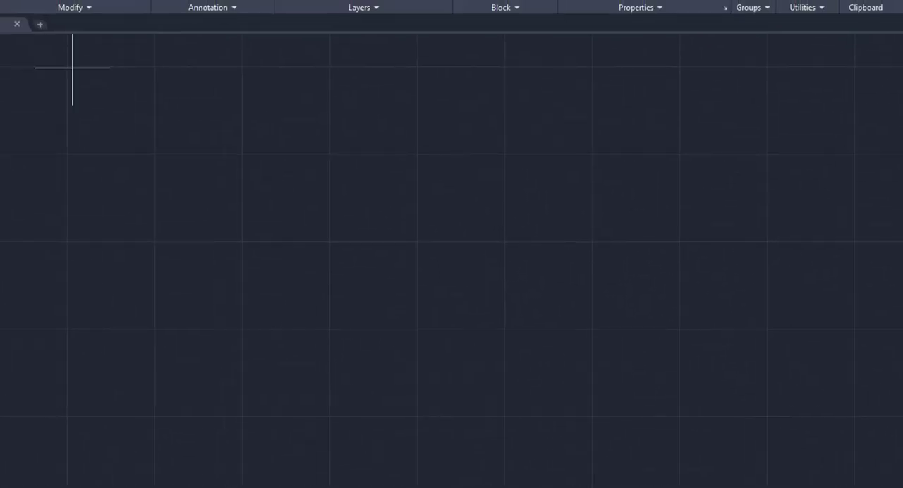
pyautogui.click(304, 220)
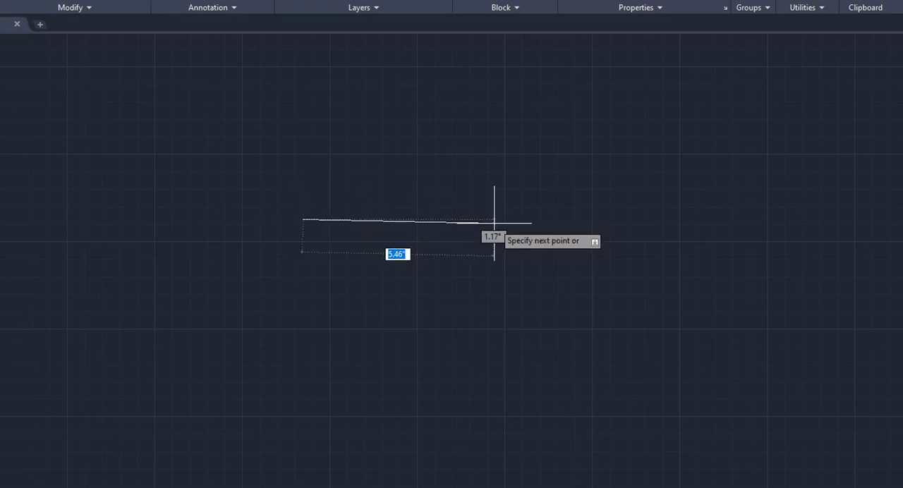
pyautogui.rightClick(738, 221)
pyautogui.click(754, 243)
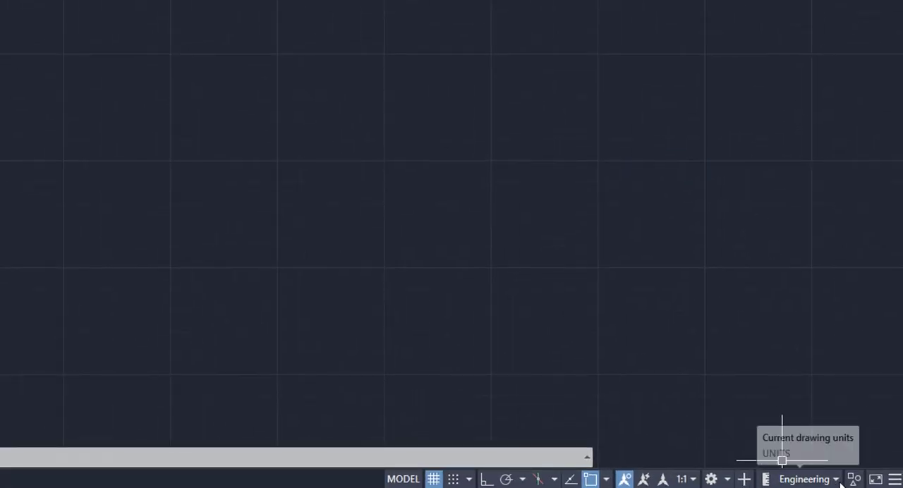
# Switch the drawing units to Decimal and preview a trial line's length format, cancelling the line before its second point.
pyautogui.click(837, 480)
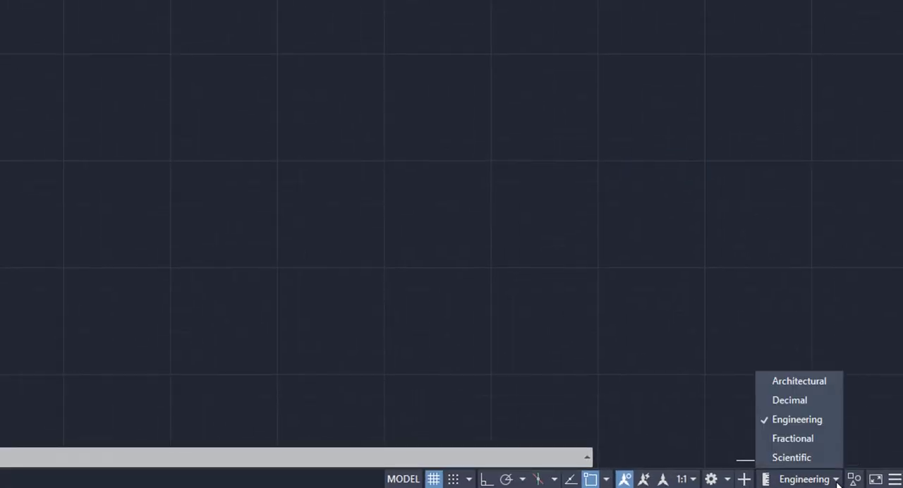
pyautogui.click(803, 399)
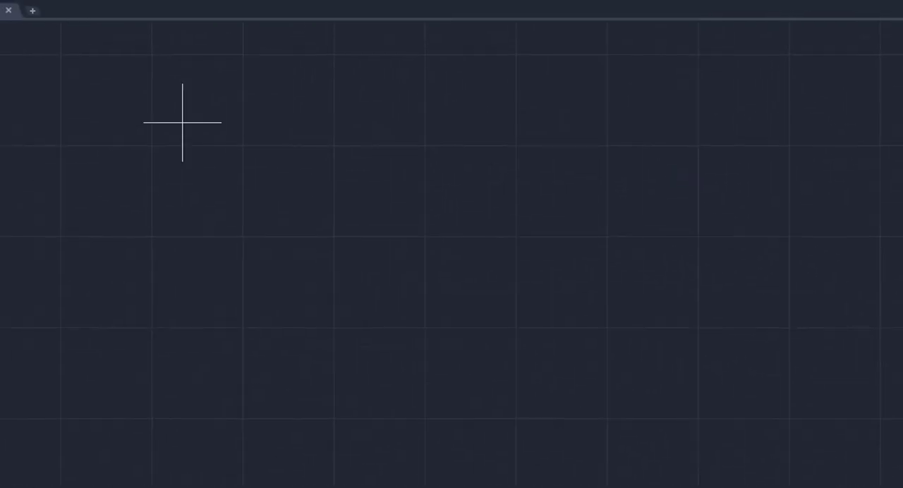
pyautogui.click(222, 152)
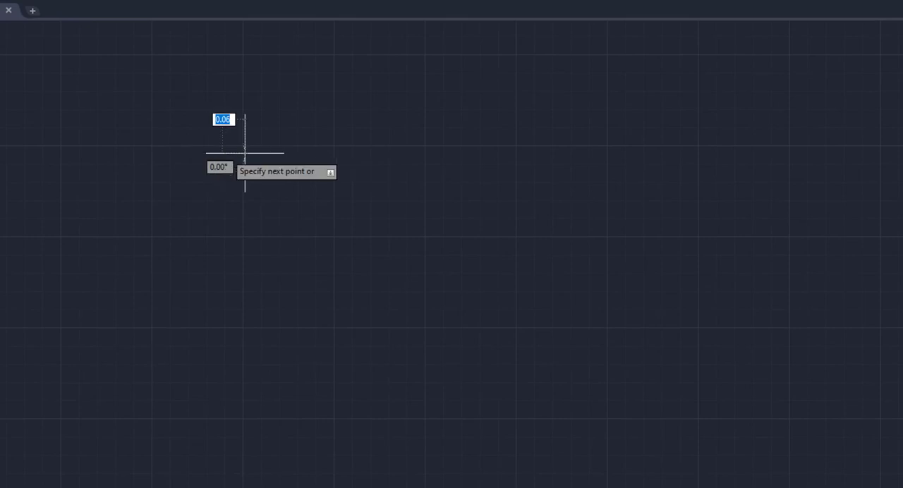
pyautogui.rightClick(413, 151)
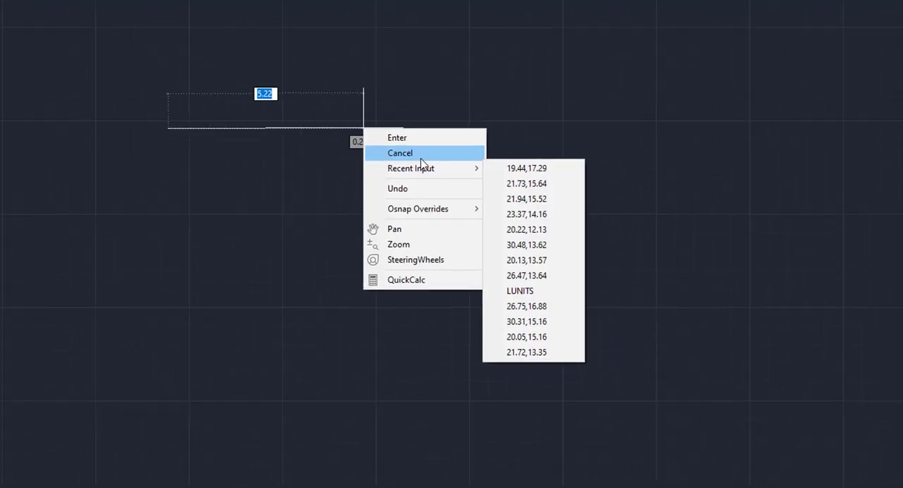
pyautogui.click(446, 177)
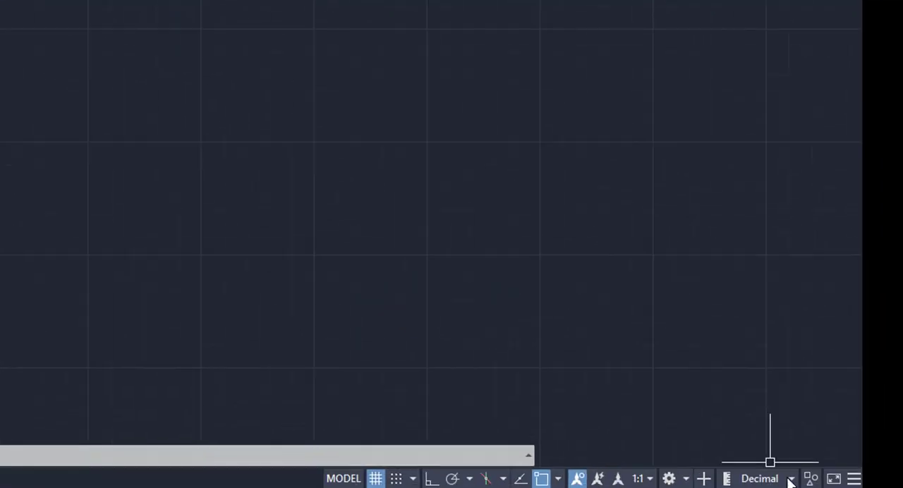
# Set the drawing units to Architectural and preview a line's length in feet and inches, cancelling the trial line.
pyautogui.click(790, 479)
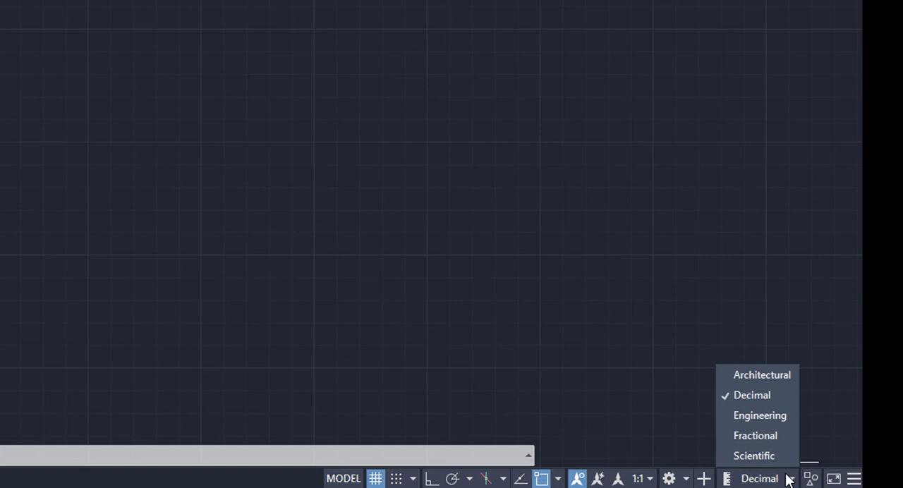
pyautogui.click(752, 373)
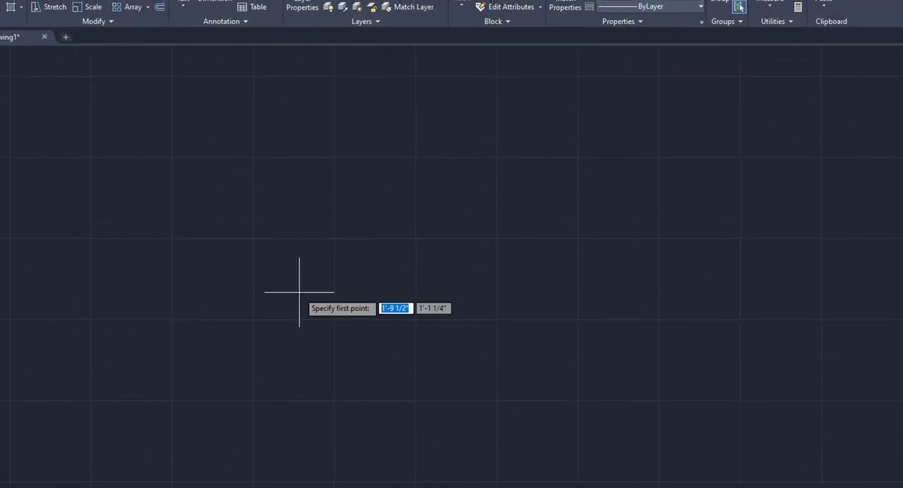
pyautogui.click(242, 248)
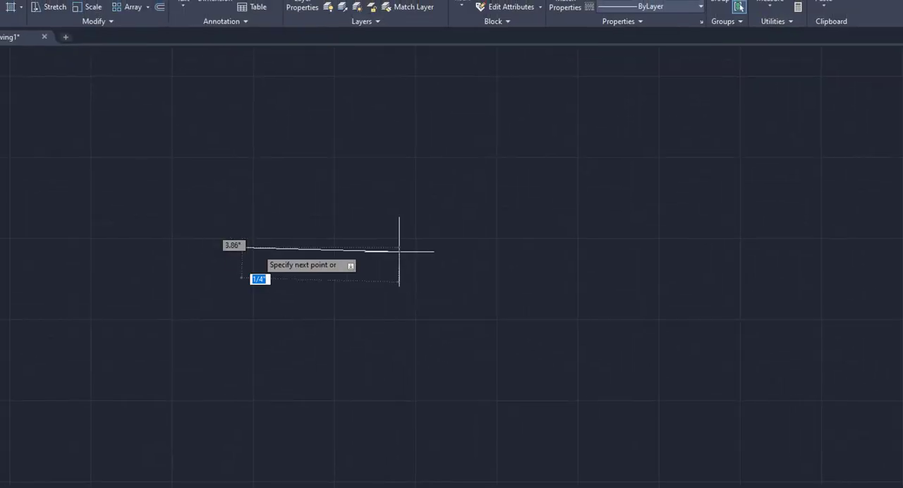
pyautogui.rightClick(601, 247)
pyautogui.click(626, 263)
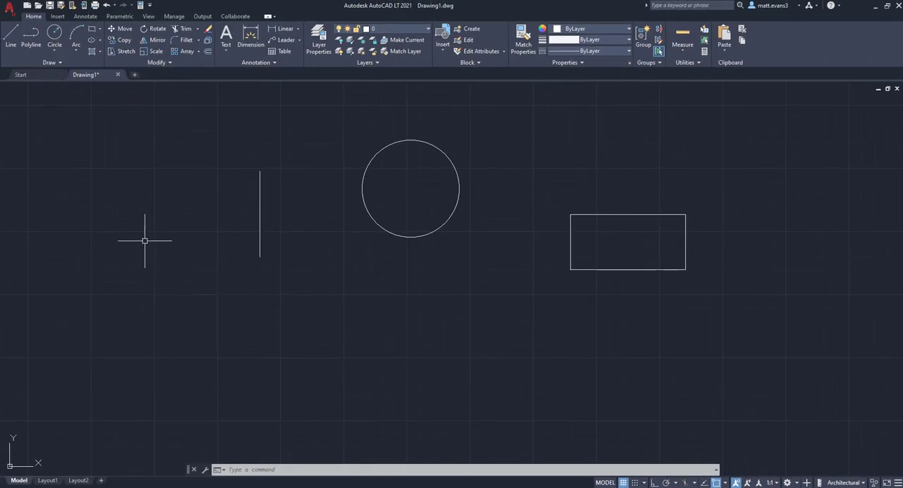
# Try to draw a line from the circle's snapped center to its lower edge.
pyautogui.click(11, 36)
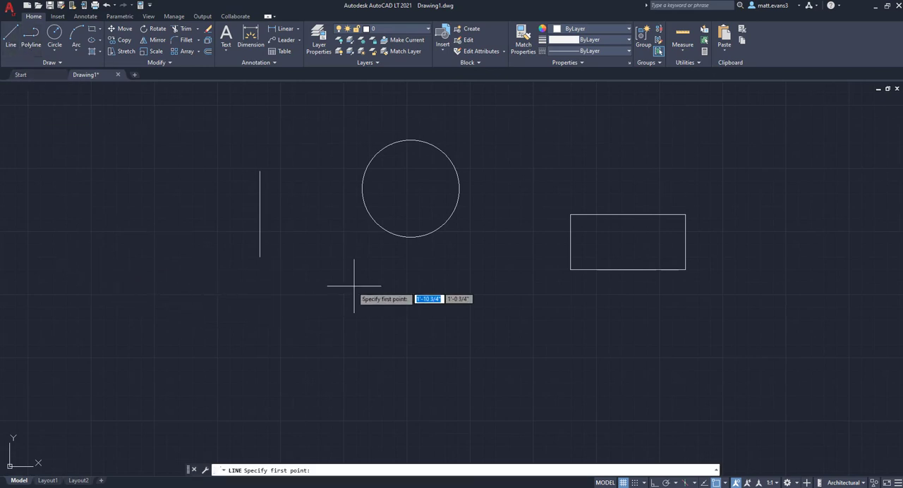
pyautogui.click(410, 189)
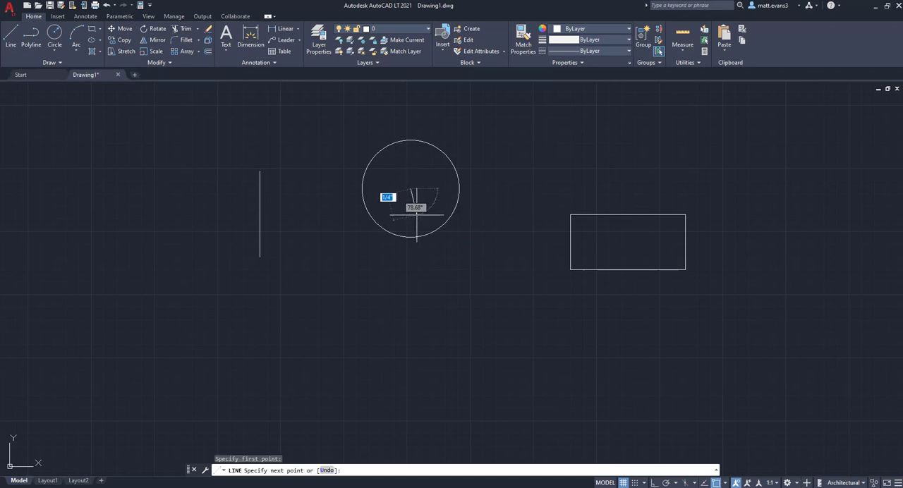
pyautogui.click(421, 236)
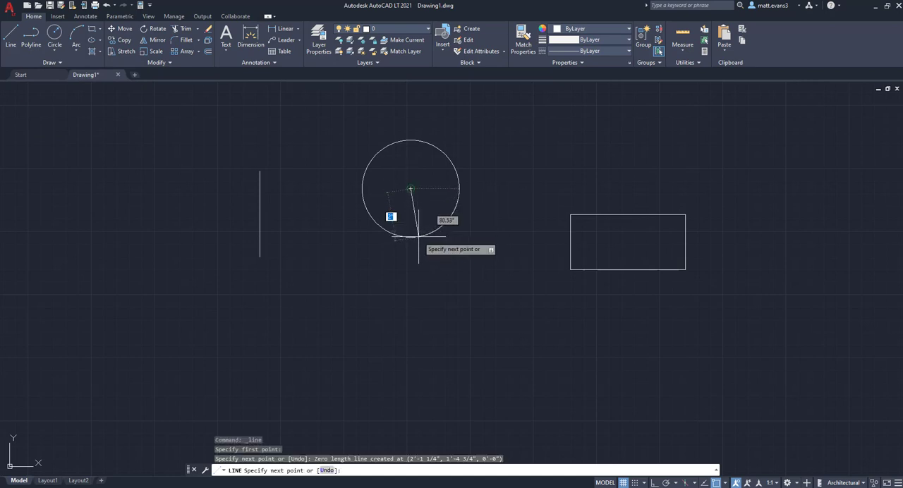
pyautogui.rightClick(419, 236)
pyautogui.click(452, 252)
# Draw a short horizontal line running left from the upper endpoint of the vertical line.
pyautogui.click(10, 35)
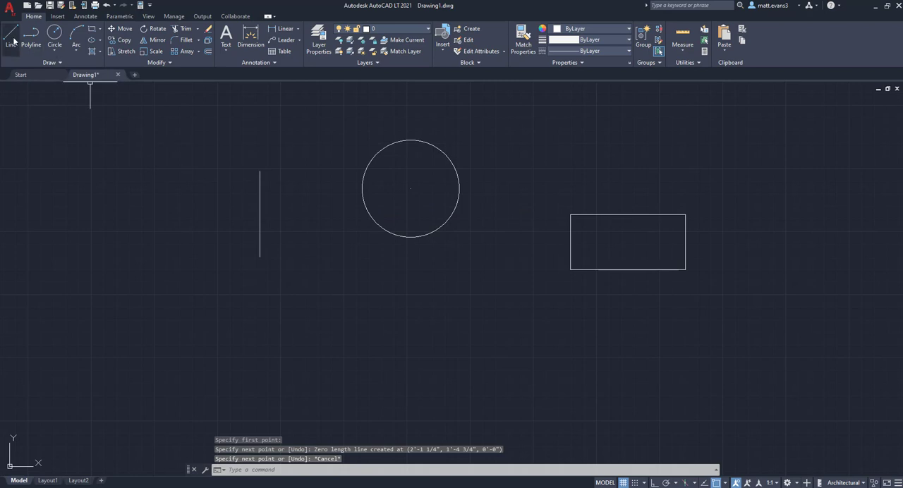
pyautogui.click(260, 171)
pyautogui.rightClick(232, 171)
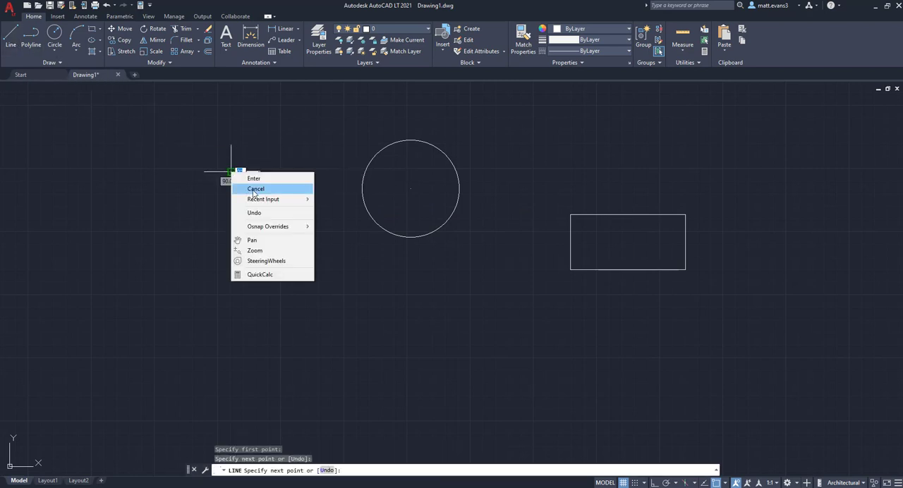
pyautogui.click(255, 191)
# Draw a line along the rectangle's left side from its lower-left corner, continuing about 1 3/4" straight above the upper-left corner.
pyautogui.press('Return')
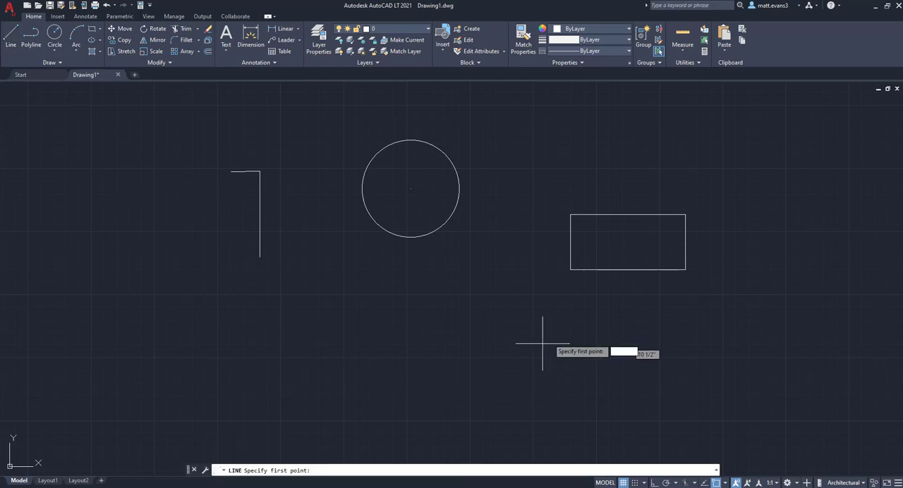
pyautogui.click(571, 270)
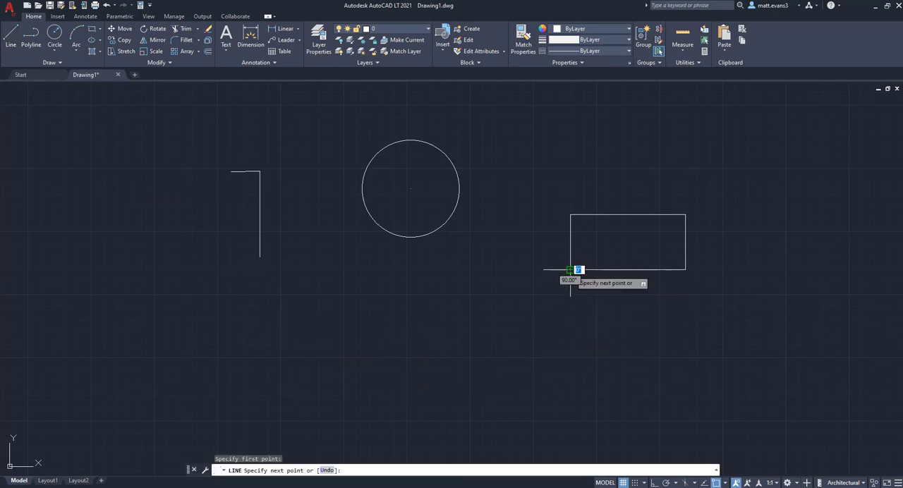
pyautogui.click(570, 215)
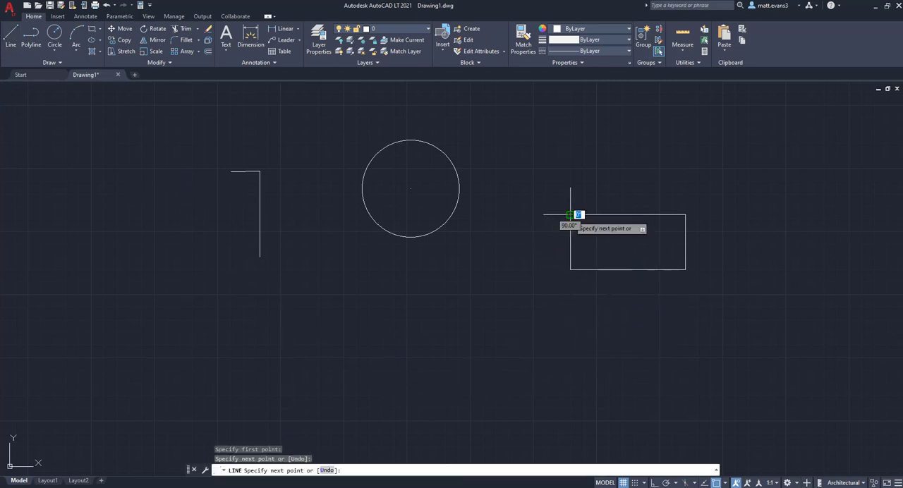
pyautogui.click(570, 166)
pyautogui.rightClick(570, 167)
pyautogui.click(600, 183)
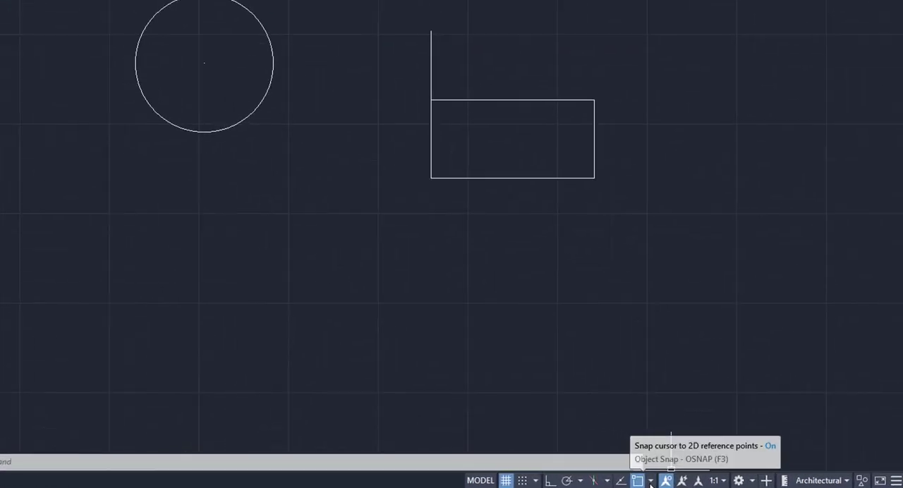
# View the list of object snap modes, such as Endpoint, Center, Intersection and Extension, without changing any.
pyautogui.click(650, 482)
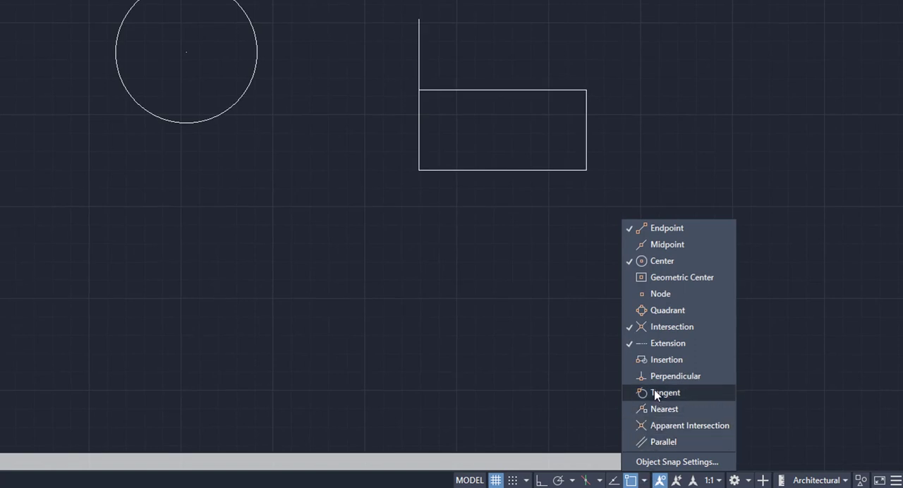
pyautogui.click(562, 396)
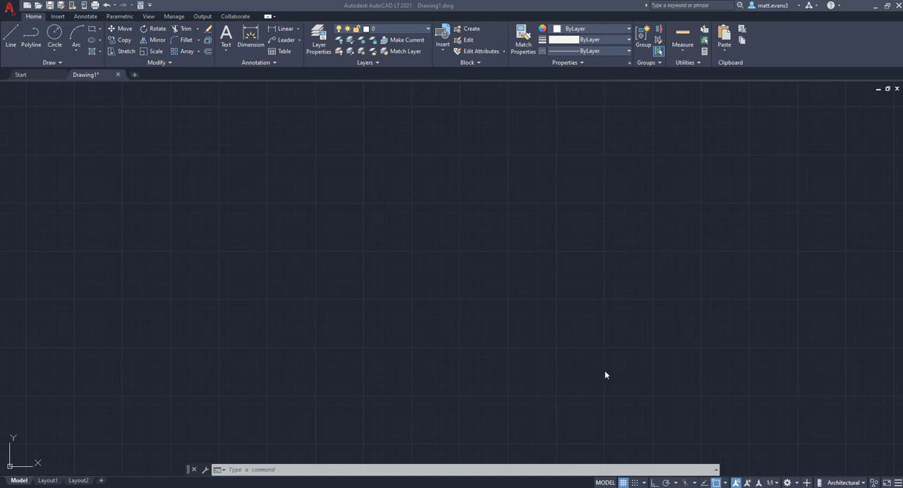
pyautogui.click(651, 208)
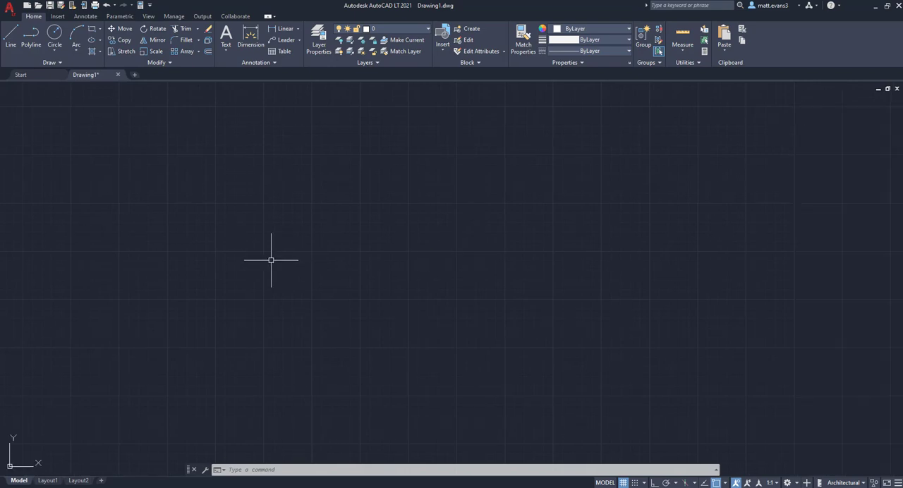
pyautogui.moveTo(275, 260); pyautogui.dragTo(348, 251, button='middle')
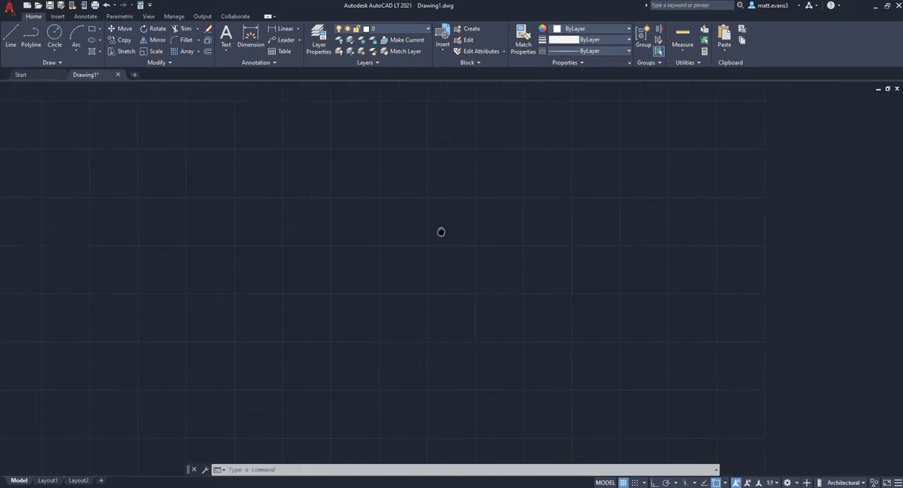
pyautogui.moveTo(441, 231); pyautogui.dragTo(343, 243, button='middle')
pyautogui.moveTo(269, 257); pyautogui.dragTo(448, 226, button='middle')
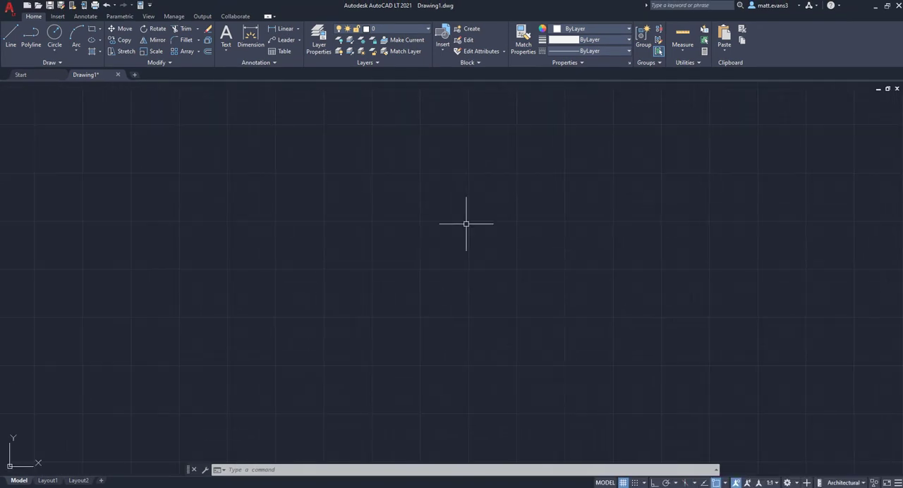
pyautogui.moveTo(566, 198); pyautogui.dragTo(533, 203, button='middle')
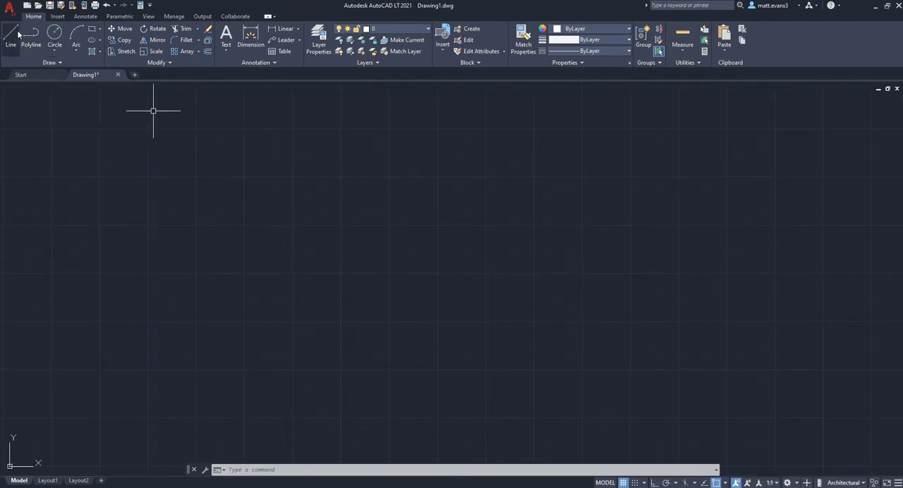
# Draw a nearly square rectangle and a slightly smaller circle well to its right.
pyautogui.click(91, 29)
pyautogui.click(138, 188)
pyautogui.click(263, 311)
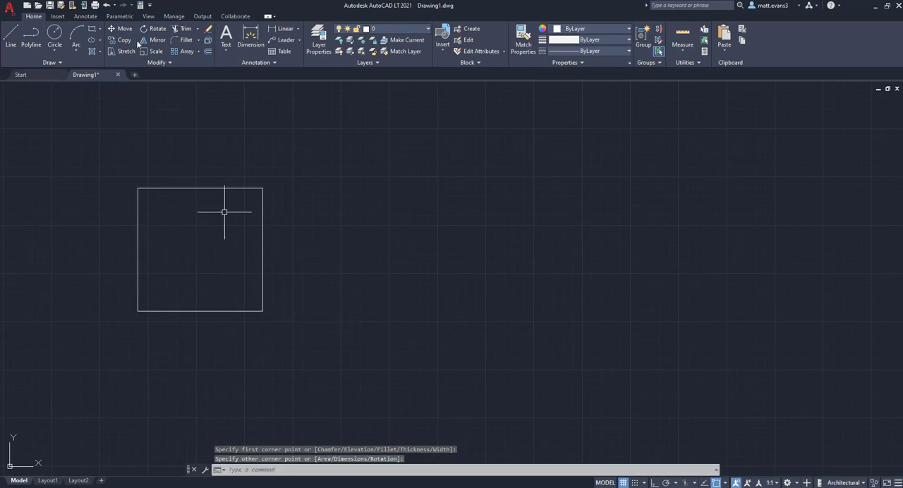
pyautogui.click(57, 33)
pyautogui.click(614, 235)
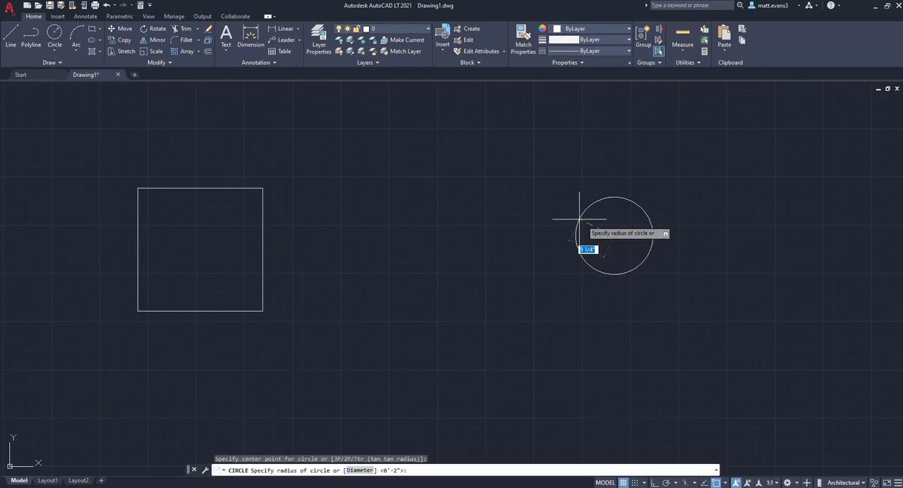
pyautogui.click(575, 217)
# Practice panning and zooming the drawing area around the rectangle and the circle.
pyautogui.moveTo(744, 233); pyautogui.dragTo(487, 248, button='middle')
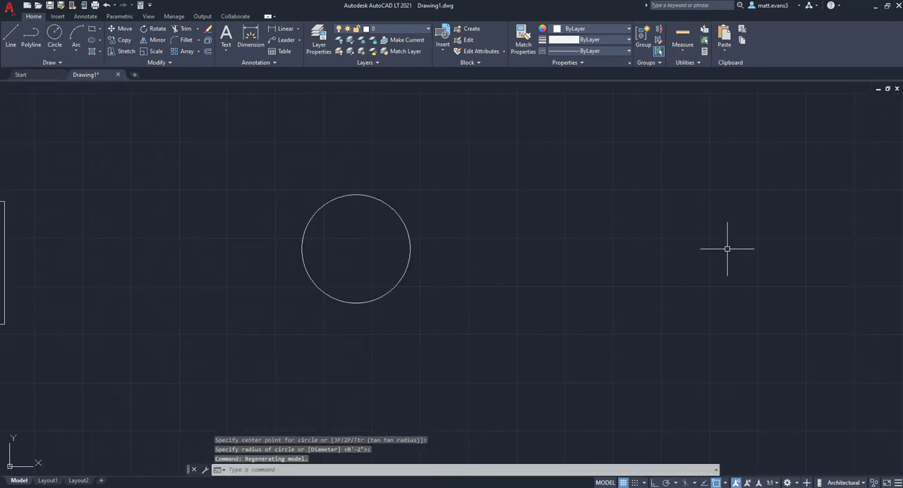
pyautogui.moveTo(727, 248)
pyautogui.mouseDown(button='middle')
pyautogui.moveTo(552, 252)
pyautogui.moveTo(727, 264)
pyautogui.moveTo(822, 257)
pyautogui.mouseUp(button='middle')
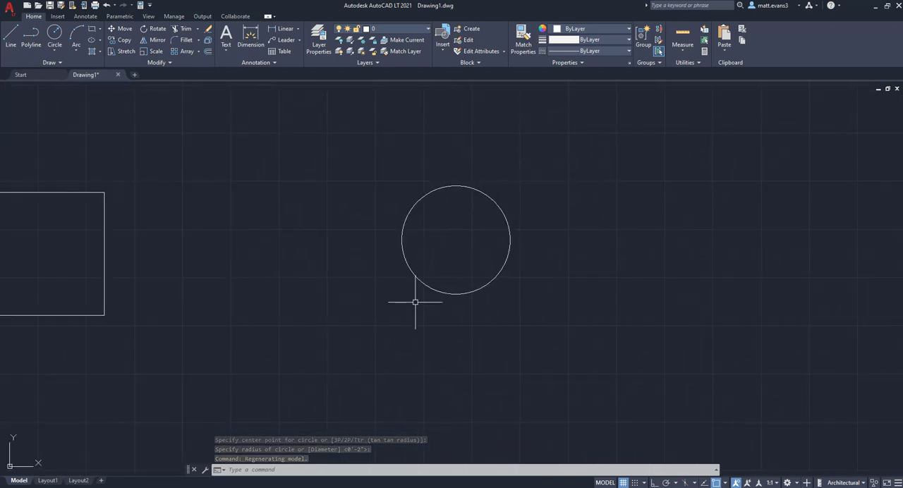
pyautogui.scroll(2, 404, 301)
pyautogui.moveTo(410, 299); pyautogui.dragTo(631, 312, button='middle')
pyautogui.scroll(-2, 559, 298)
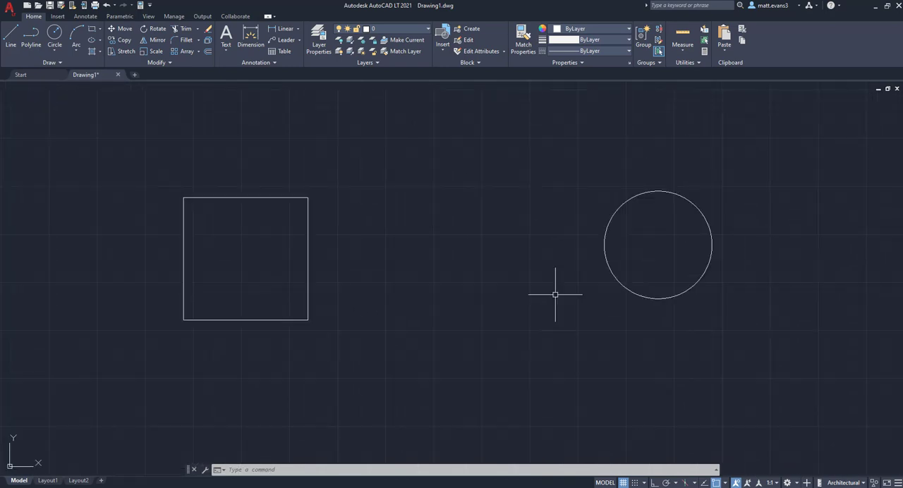
pyautogui.scroll(4, 484, 244)
pyautogui.scroll(-10, 483, 244)
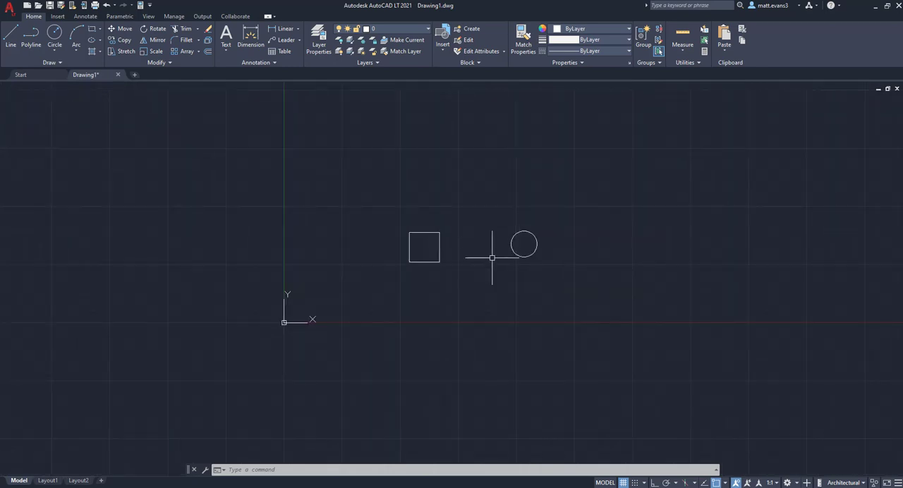
pyautogui.scroll(4, 492, 258)
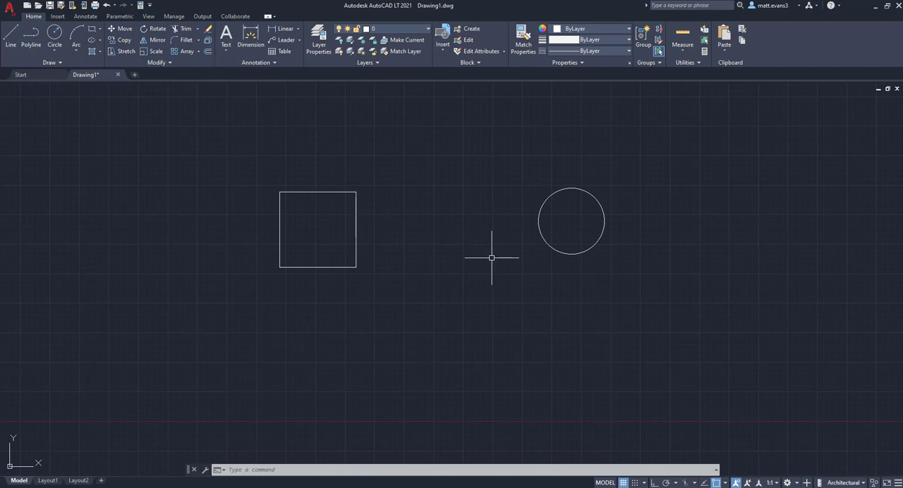
pyautogui.moveTo(502, 265); pyautogui.dragTo(392, 274, button='middle')
pyautogui.scroll(2, 398, 276)
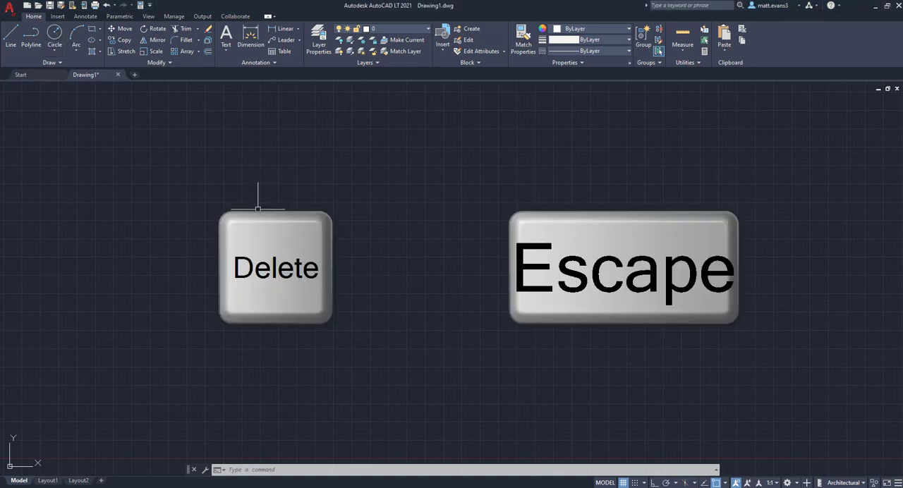
# Draw a large circle in the upper-left part of the drawing area.
pyautogui.click(68, 45)
pyautogui.click(223, 200)
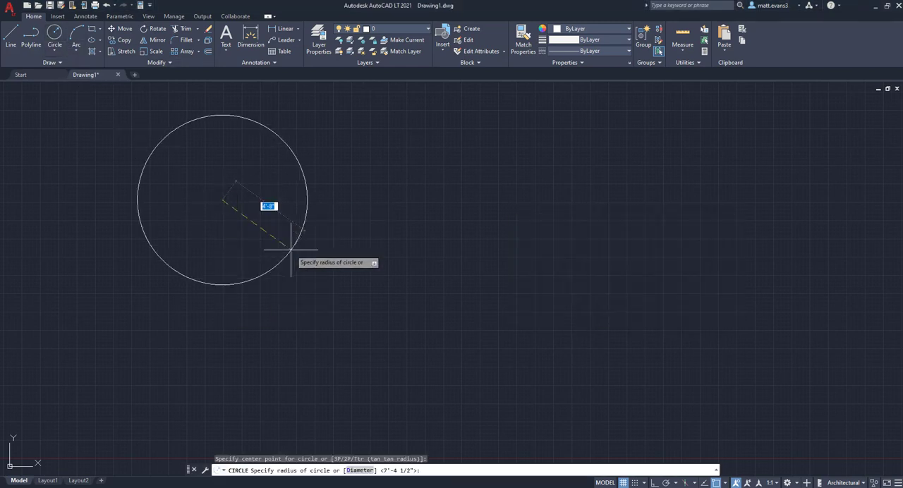
pyautogui.click(247, 121)
# Draw two separate wide rectangles to the right of the large circle, the second one lower and closer to the circle.
pyautogui.write('rec')
pyautogui.press('Return')
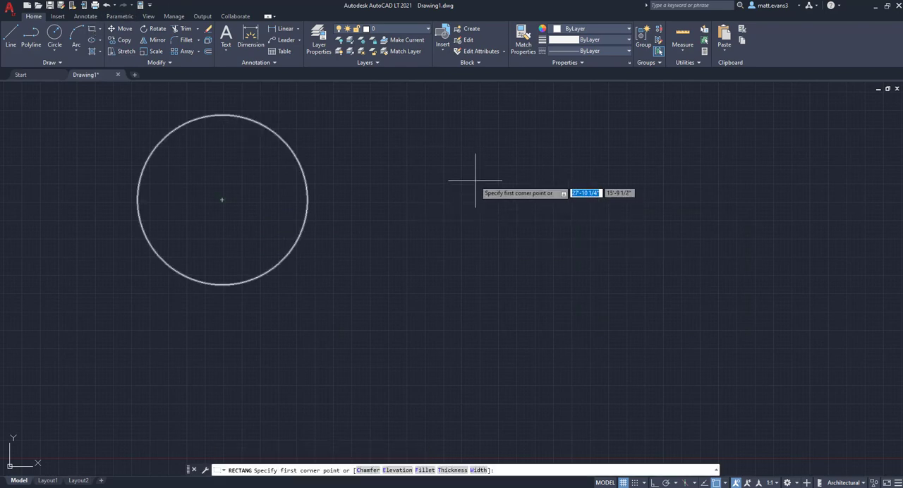
pyautogui.click(475, 175)
pyautogui.click(575, 217)
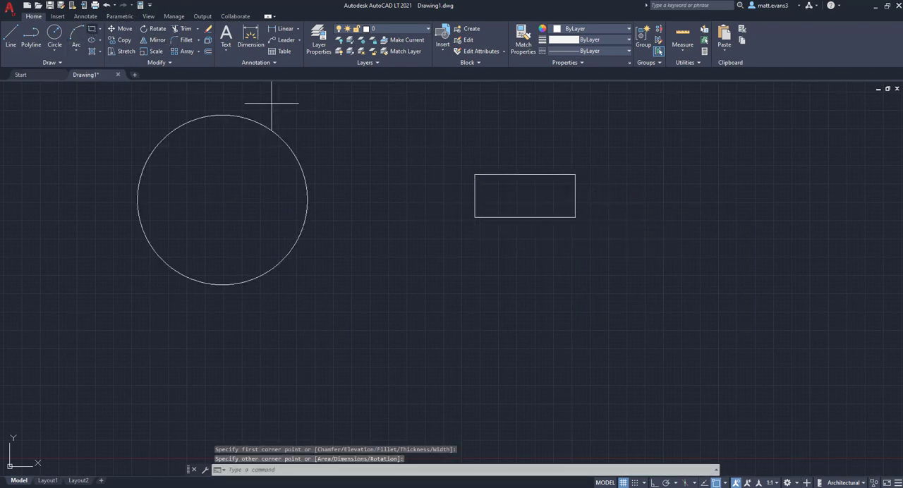
pyautogui.press('Return')
pyautogui.click(374, 266)
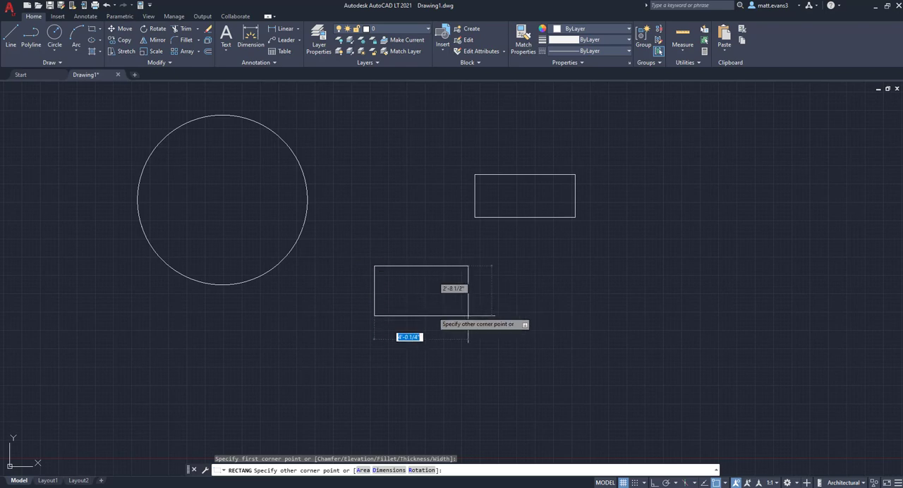
pyautogui.click(486, 318)
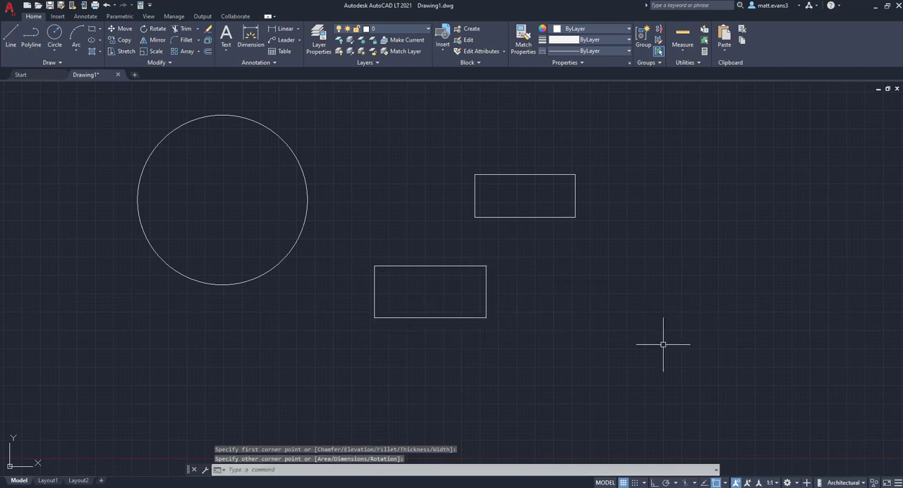
# Select the upper rectangle with a selection window and delete it.
pyautogui.click(458, 154)
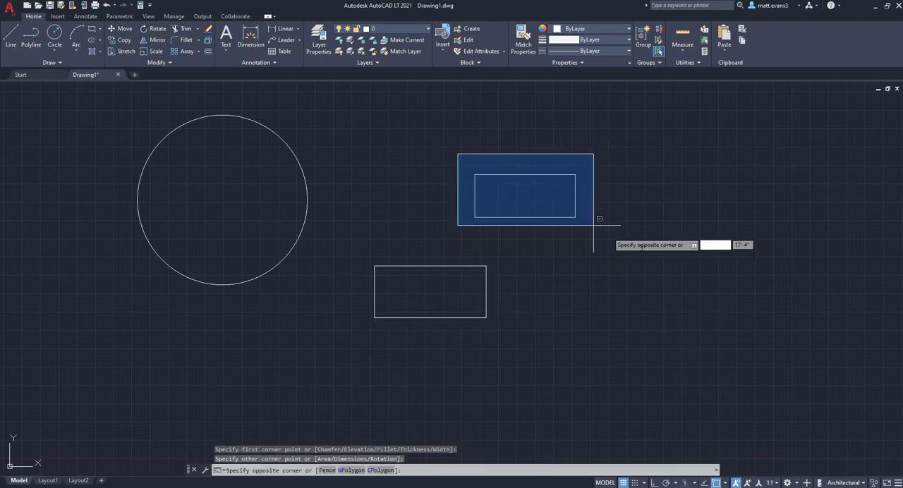
pyautogui.click(640, 244)
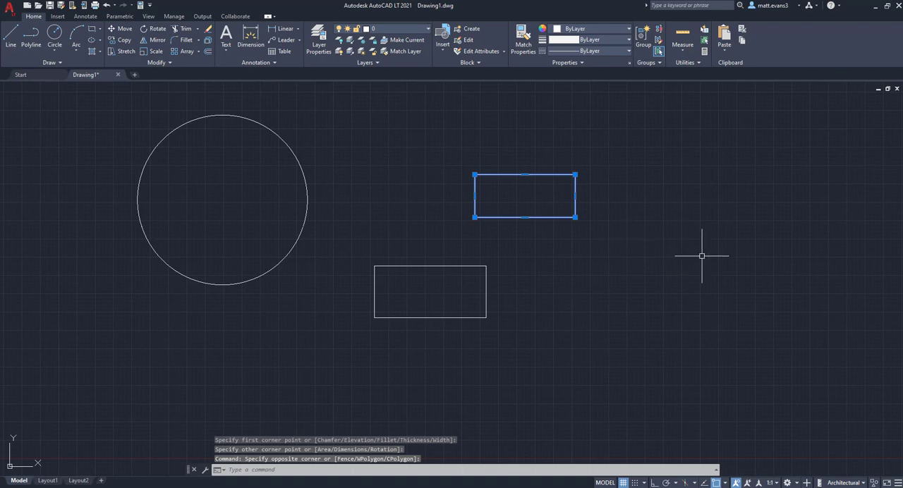
pyautogui.press('Delete')
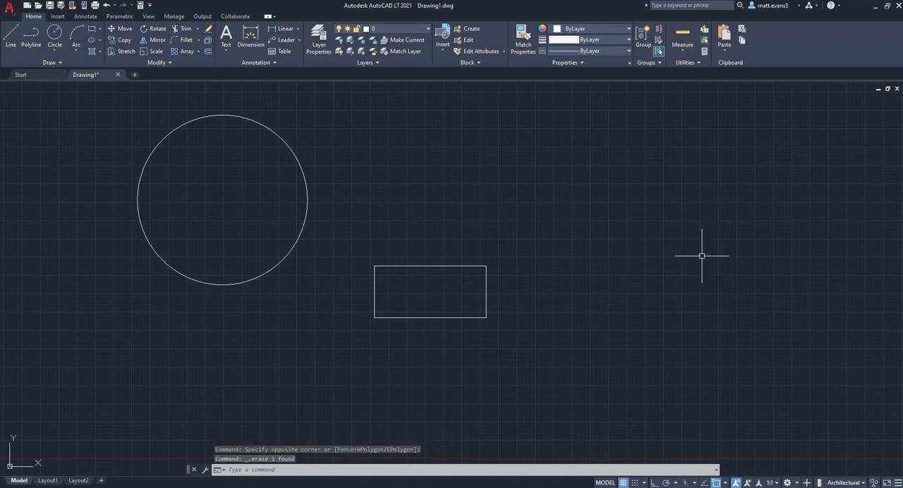
# Select the remaining rectangle with a selection window and clear the selection again.
pyautogui.click(370, 261)
pyautogui.click(536, 348)
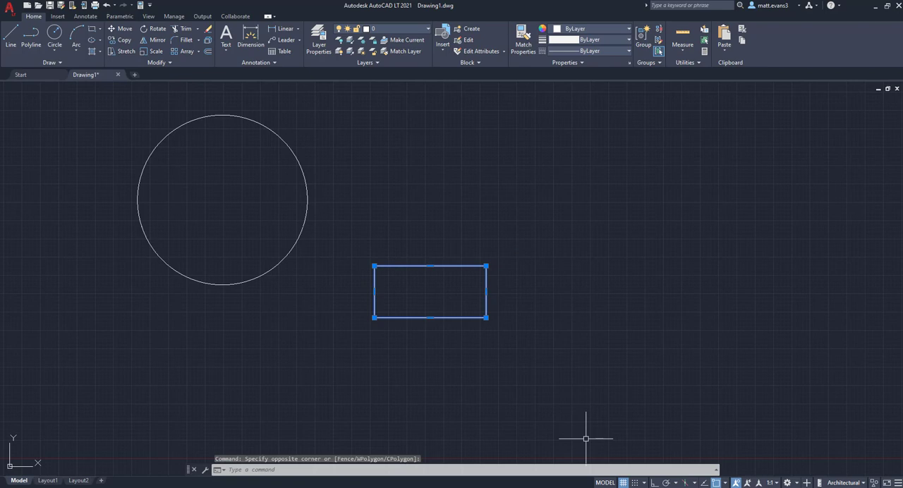
pyautogui.press('Escape')
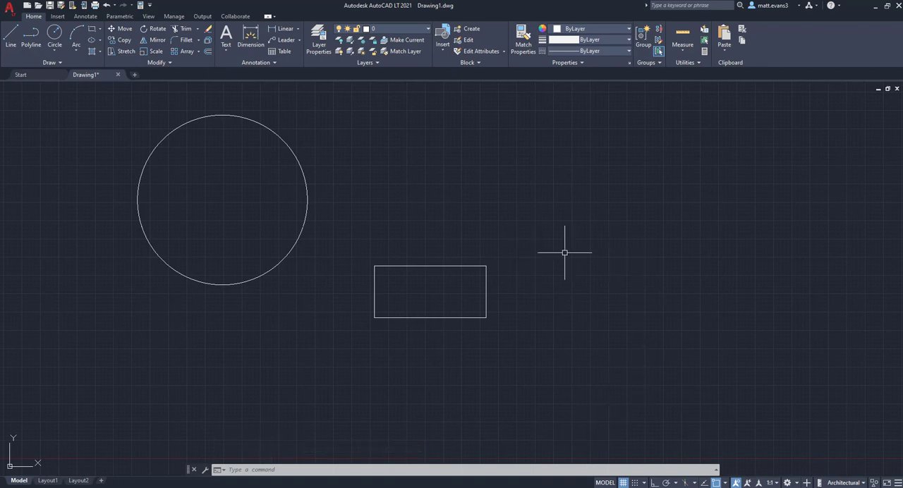
# View the command suggestions offered at the cursor for the letters C, A and H without running any command.
pyautogui.write('c')
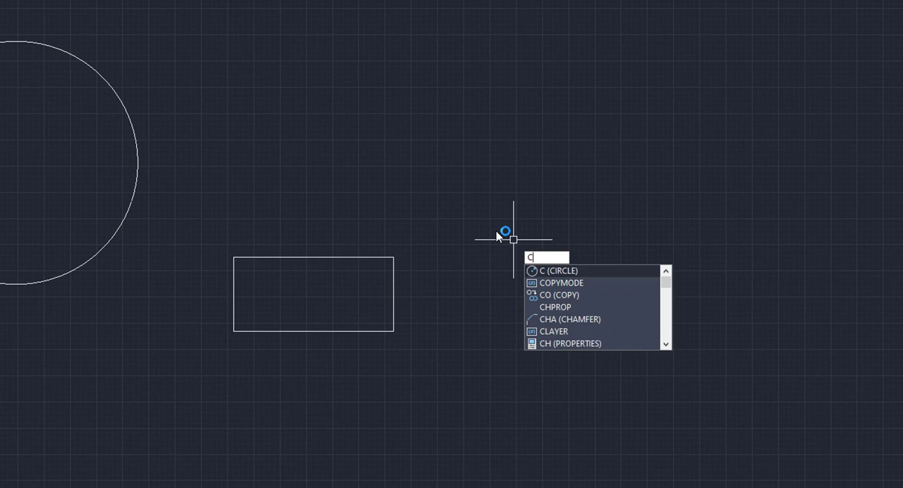
pyautogui.press('BackSpace')
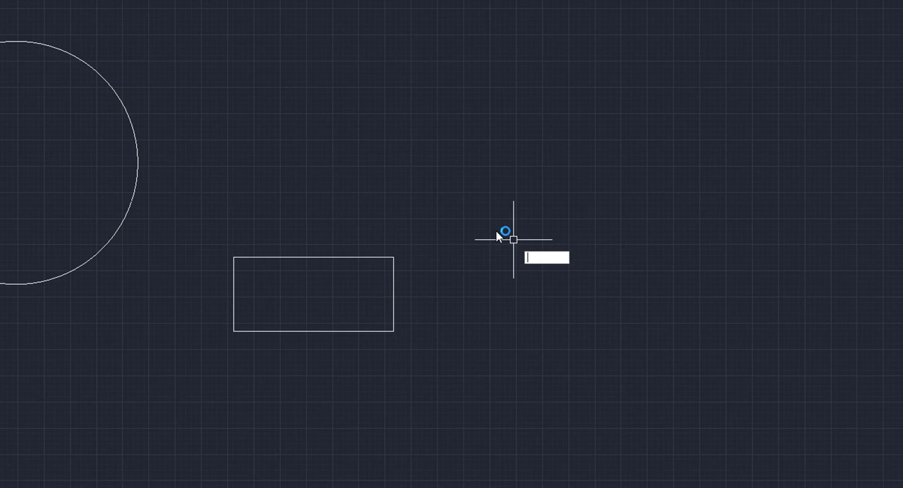
pyautogui.write('a')
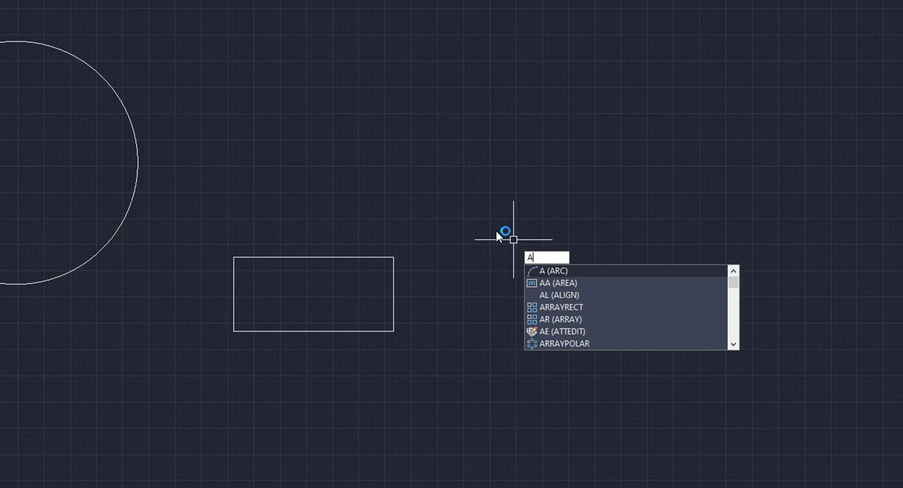
pyautogui.press('BackSpace')
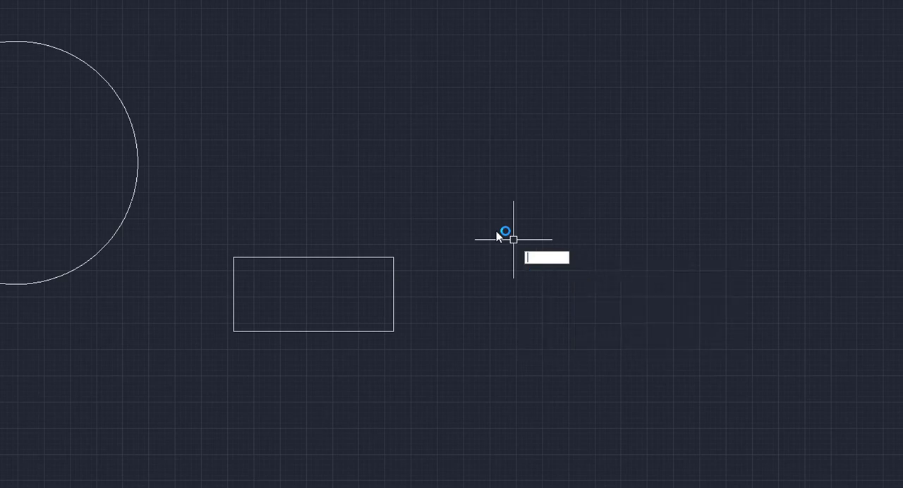
pyautogui.write('H')
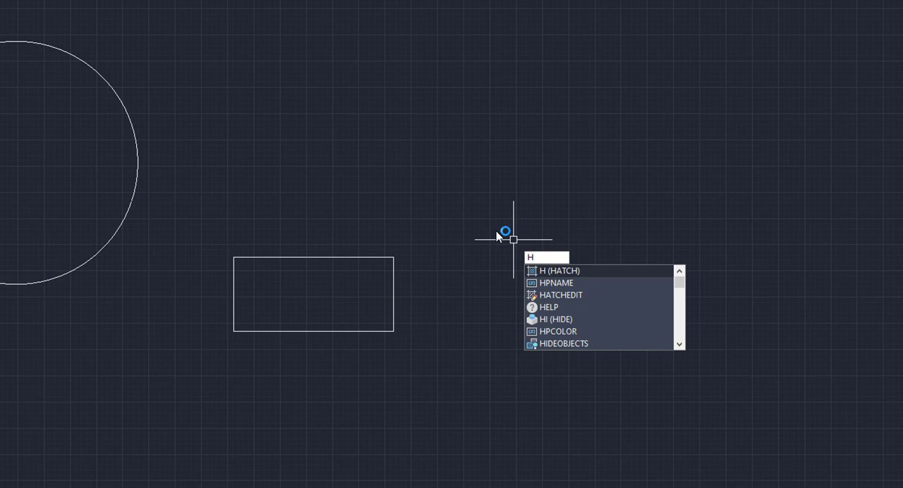
pyautogui.press('BackSpace')
pyautogui.click(484, 200)
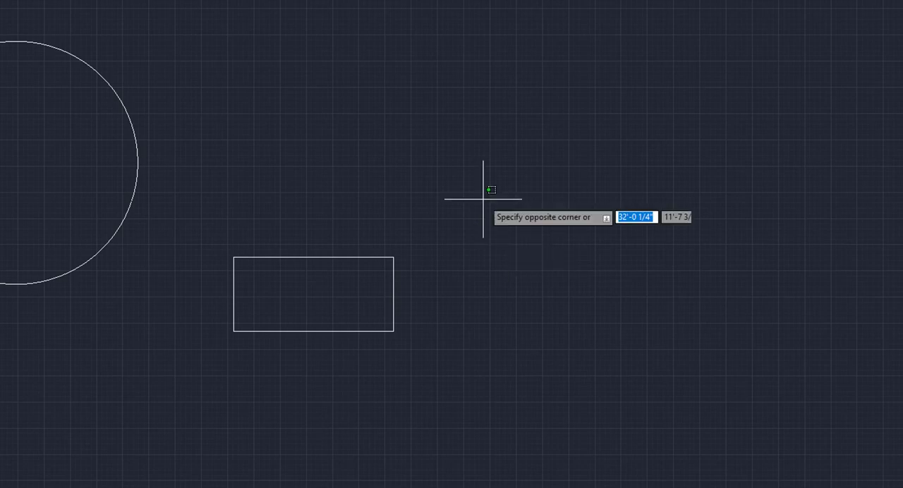
pyautogui.click(483, 234)
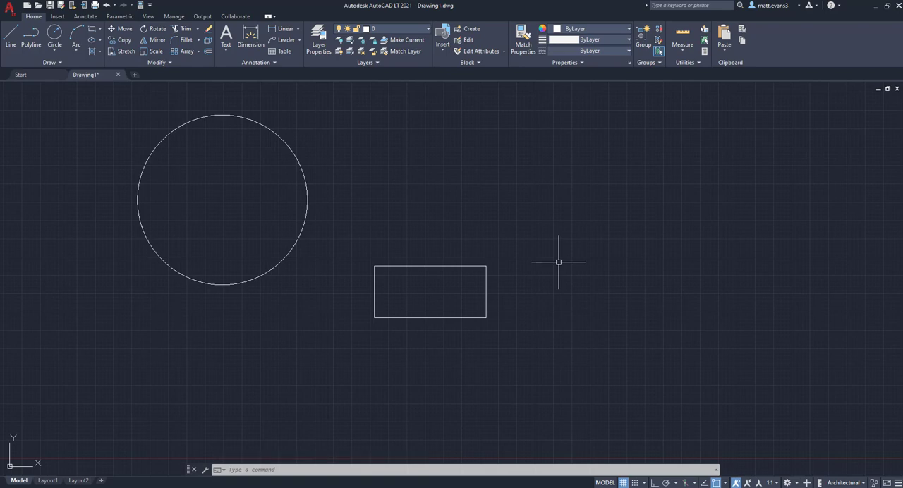
# Select all objects in the drawing.
pyautogui.hotkey('ctrl', 'a')
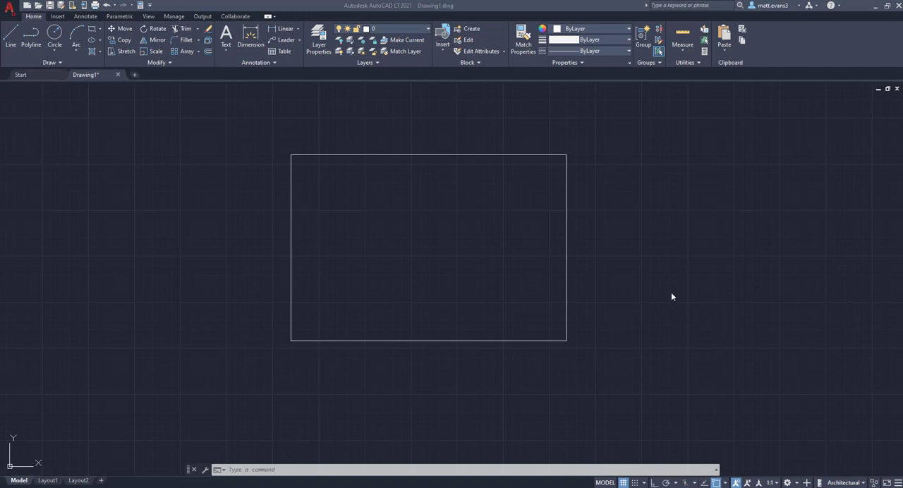
# Examine the shortcut options available in the empty drawing area, including the recent input and clipboard commands.
pyautogui.click(650, 272)
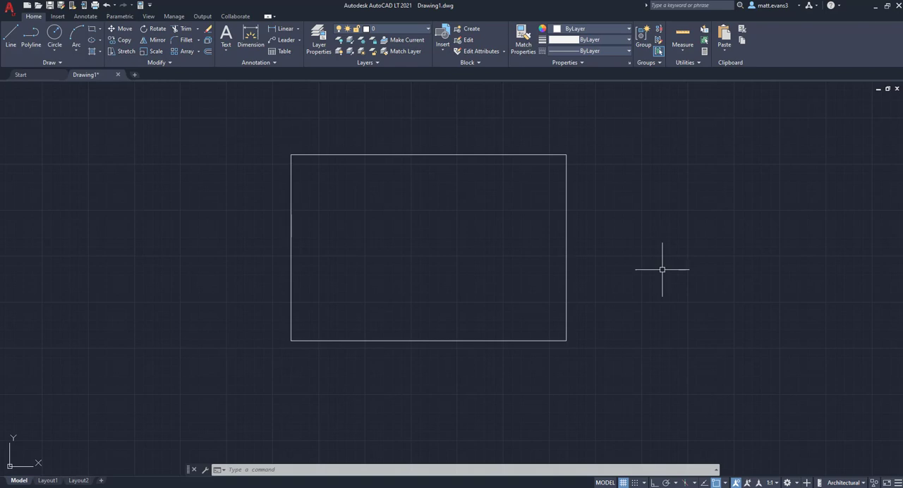
pyautogui.rightClick(662, 270)
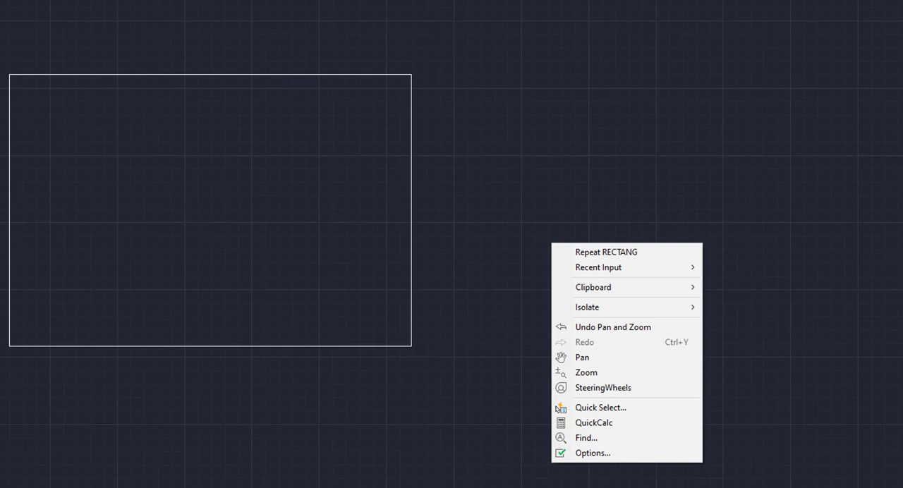
pyautogui.moveTo(603, 271)
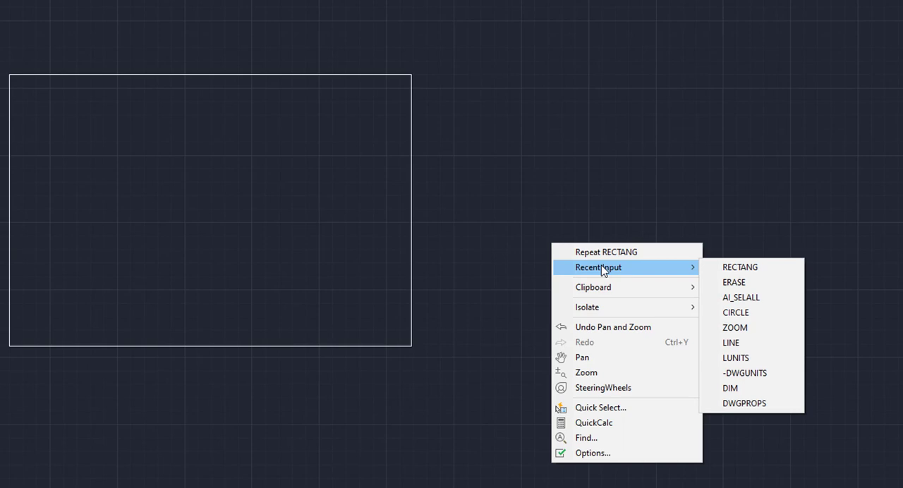
pyautogui.moveTo(615, 287)
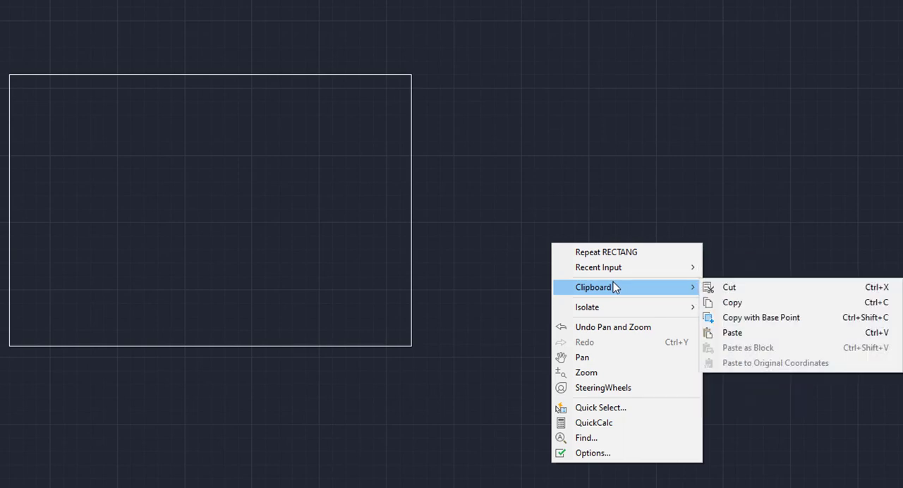
pyautogui.moveTo(628, 314)
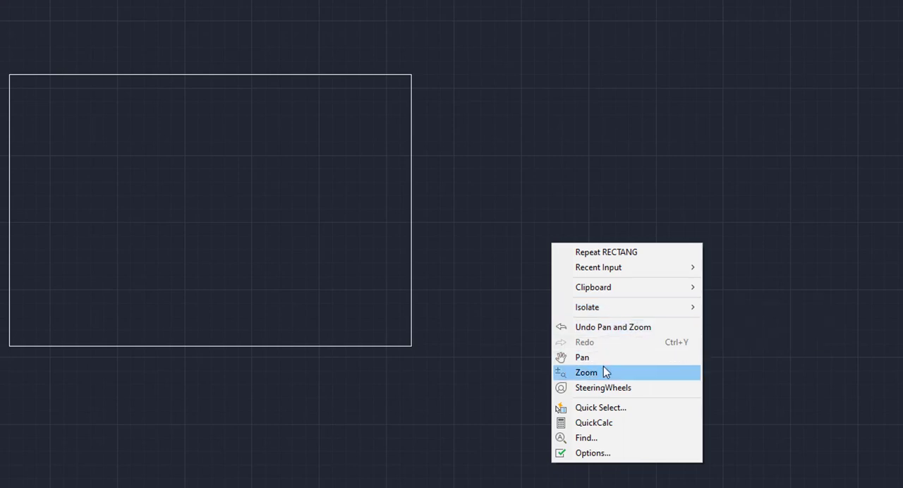
pyautogui.click(509, 434)
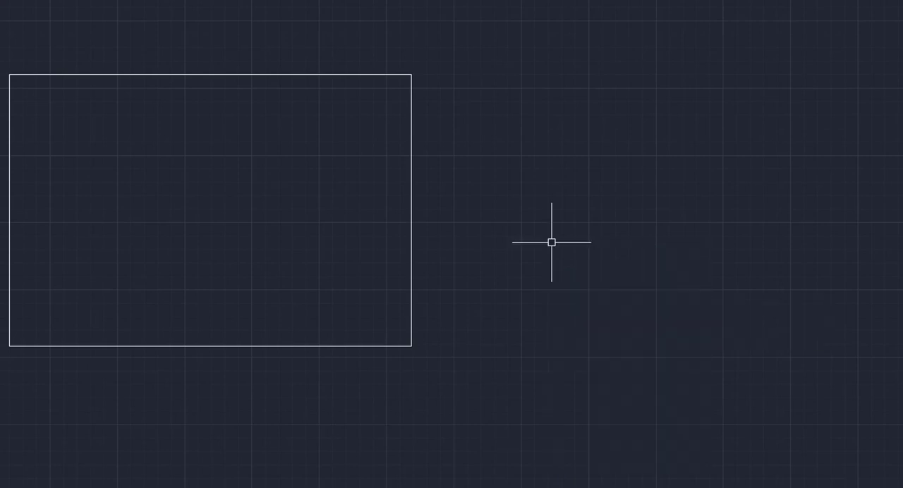
pyautogui.click(508, 430)
pyautogui.click(453, 276)
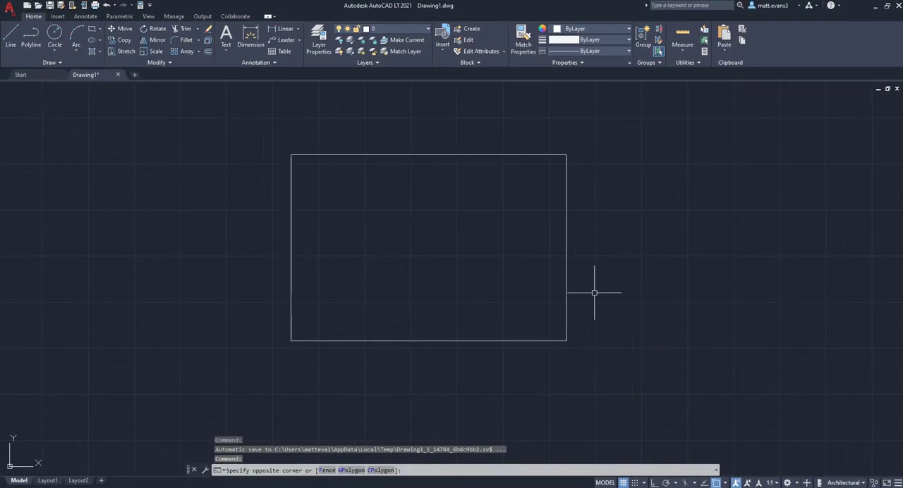
# Select the rectangle and use Move to shift it slightly right and up.
pyautogui.click(594, 292)
pyautogui.click(568, 277)
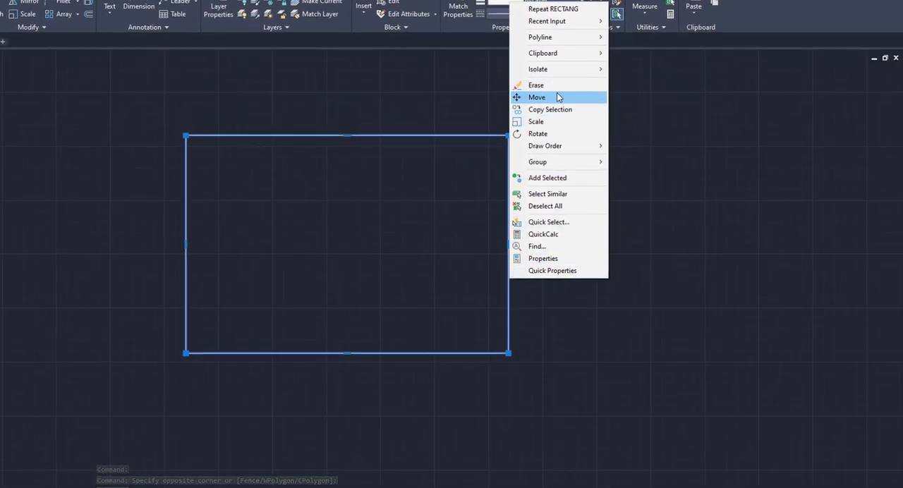
pyautogui.click(557, 97)
pyautogui.click(538, 187)
pyautogui.click(546, 185)
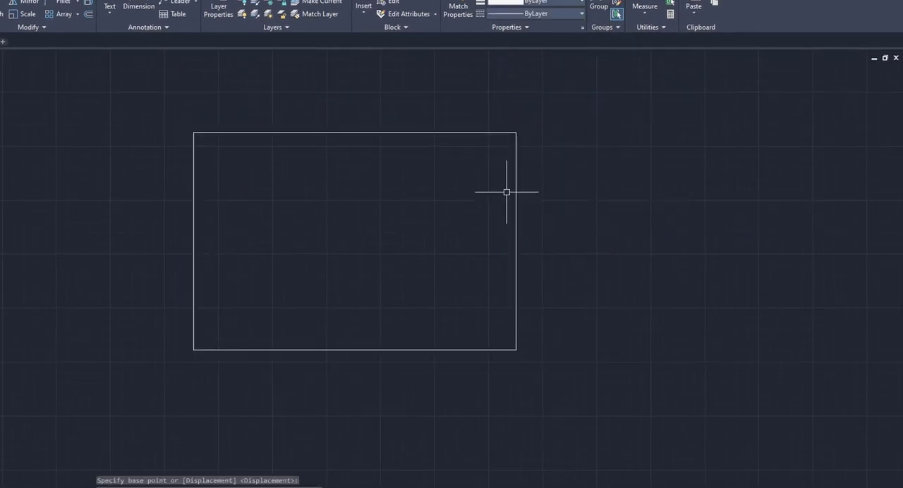
# Select the moved rectangle and view the shortcut commands available for it, such as Erase, Scale and Rotate.
pyautogui.click(516, 196)
pyautogui.rightClick(520, 199)
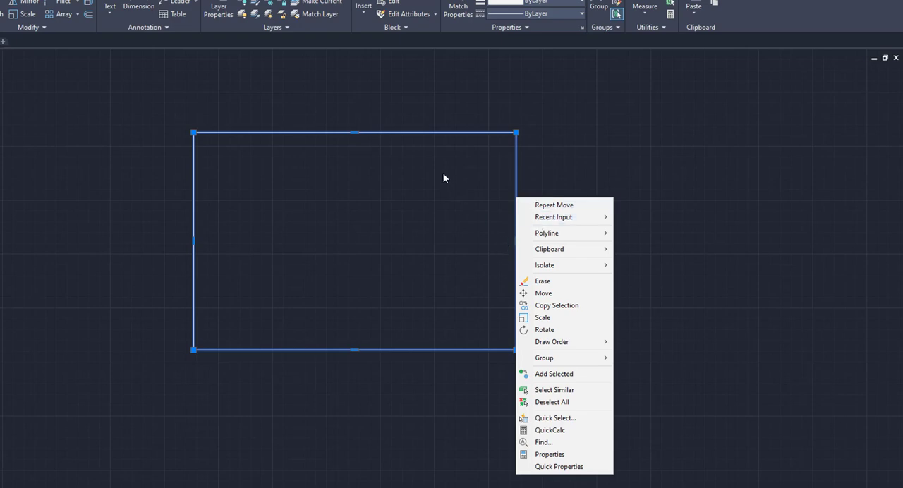
pyautogui.click(186, 201)
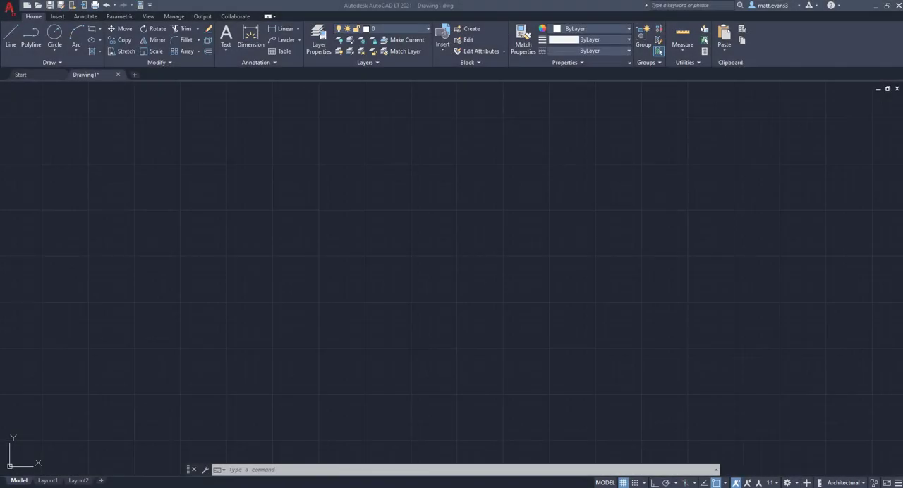